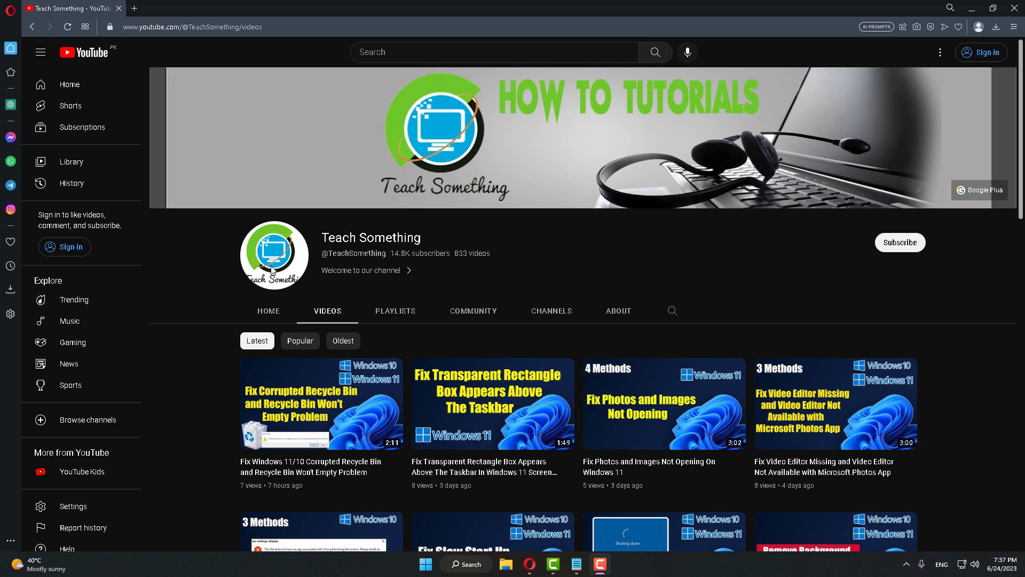
Review the Battle.net fix notes, highlighting the BLZBNTBGS80000011 error code, then minimize them
left_click_drag(320, 238, 443, 235)
left_click(552, 233)
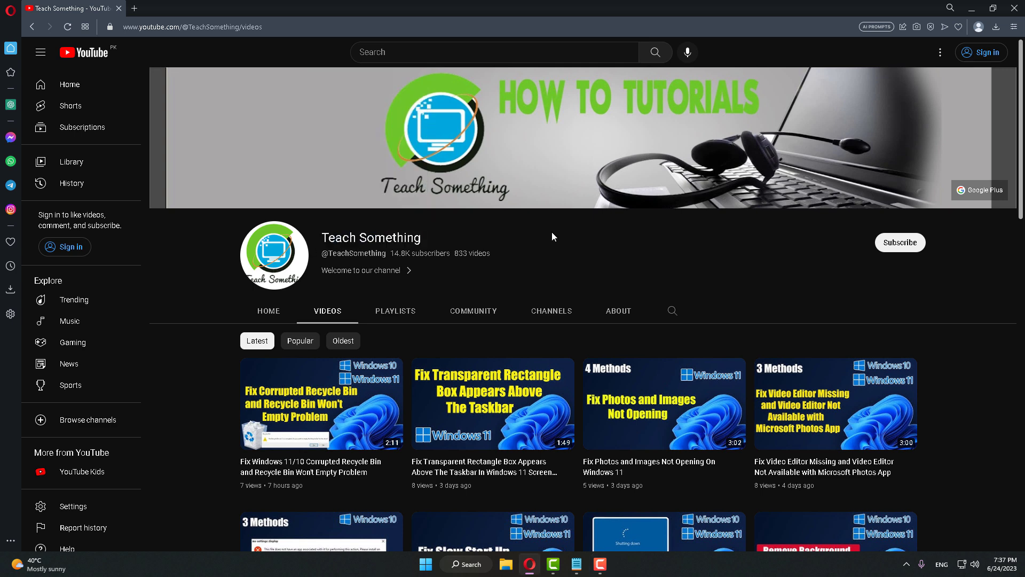
left_click(576, 564)
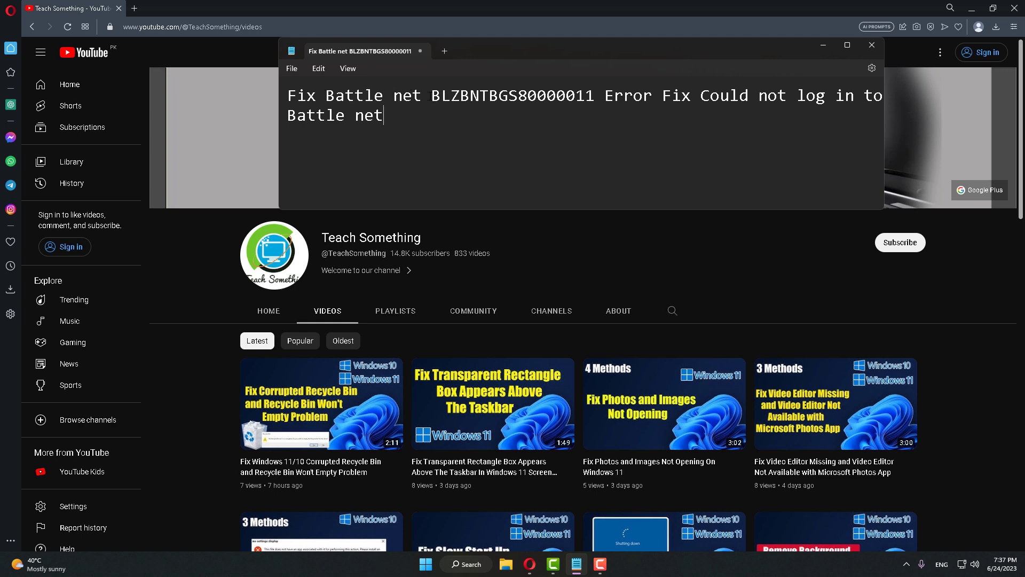
left_click_drag(431, 96, 654, 97)
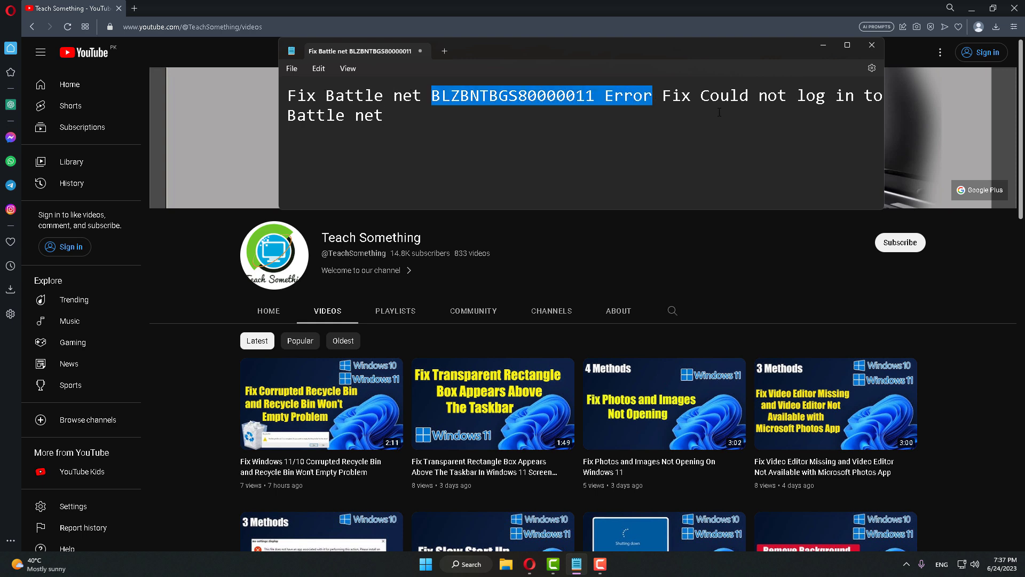
left_click_drag(406, 113, 291, 115)
left_click(420, 118)
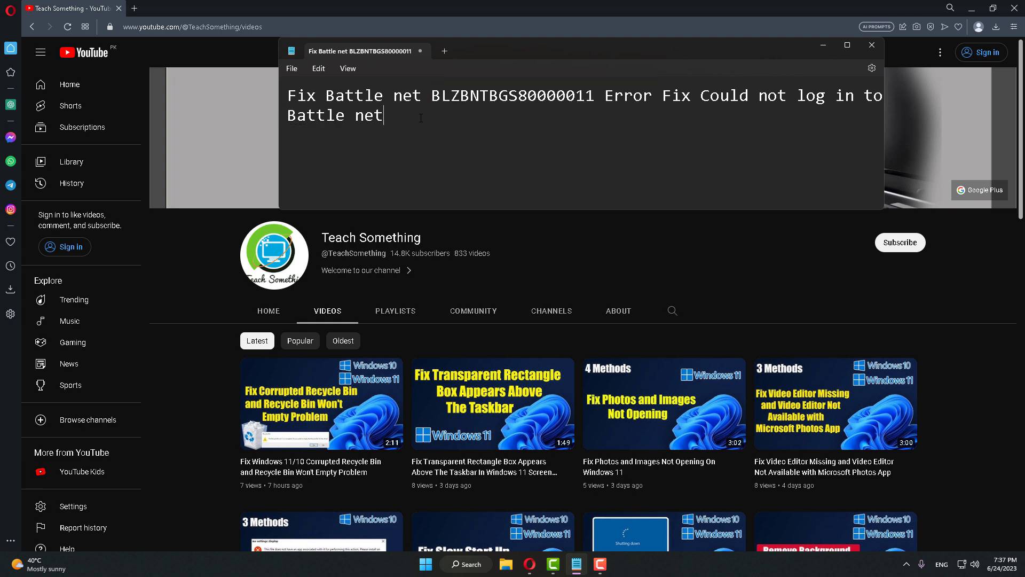
left_click_drag(431, 96, 682, 97)
left_click(383, 115)
left_click(829, 45)
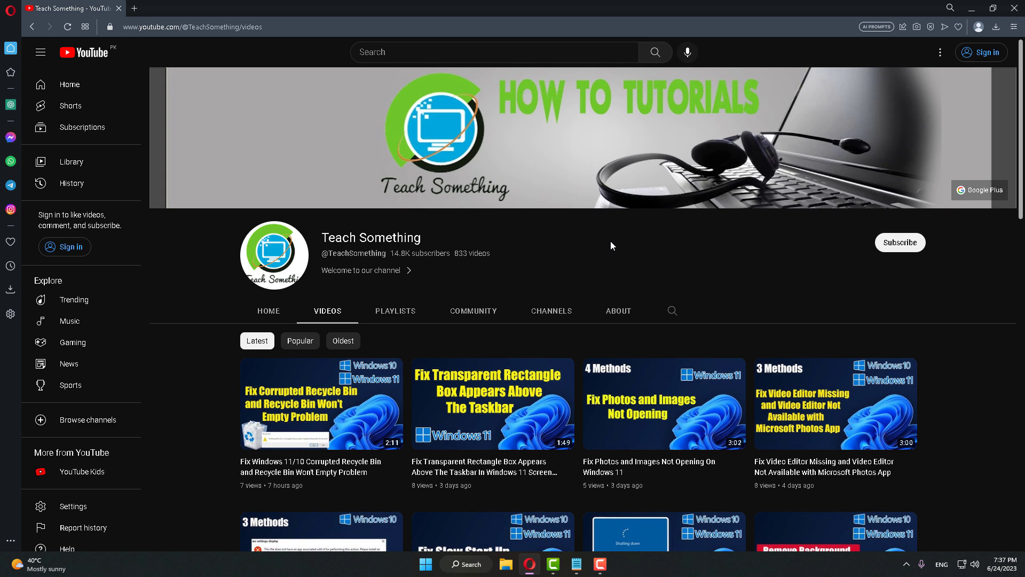
Open the Ethernet adapter's properties via Control Panel's Network and Sharing Center
left_click(464, 564)
type("con")
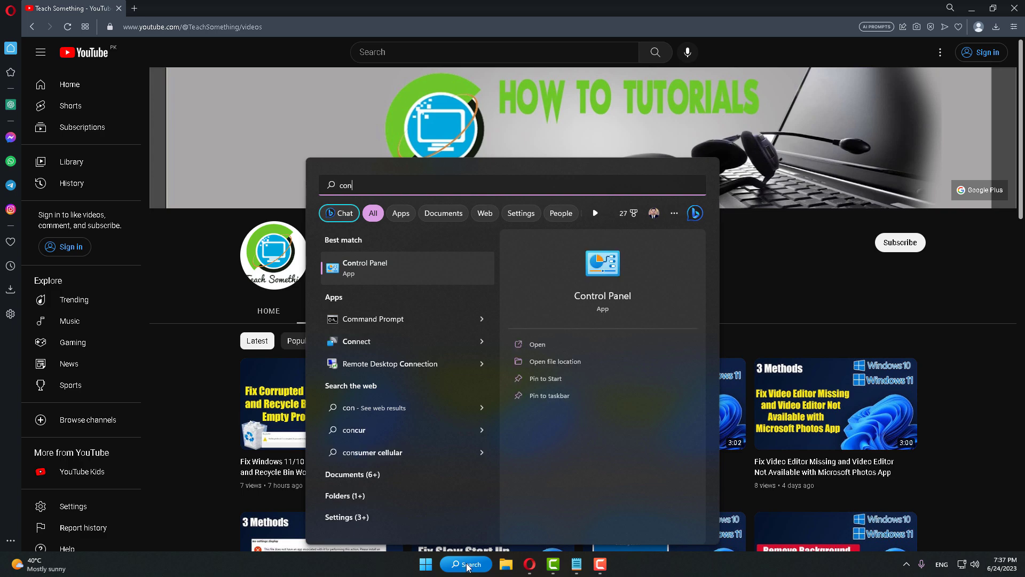
left_click(379, 264)
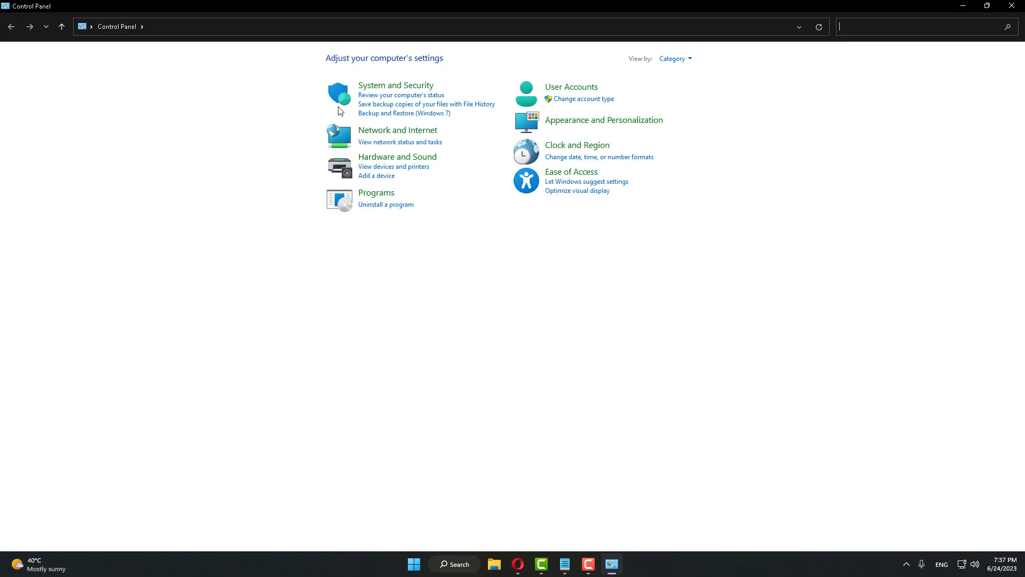
left_click(419, 136)
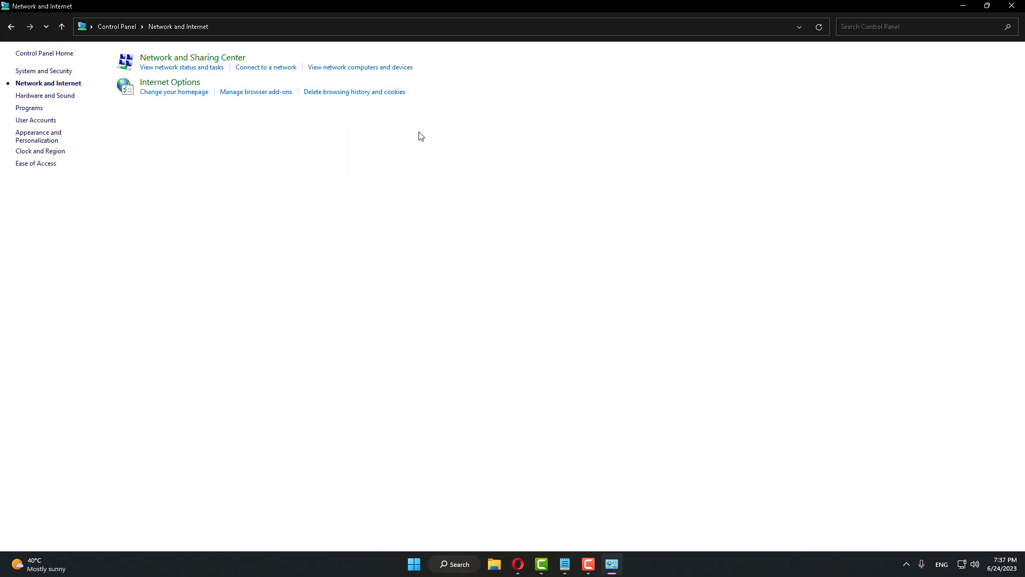
left_click(162, 60)
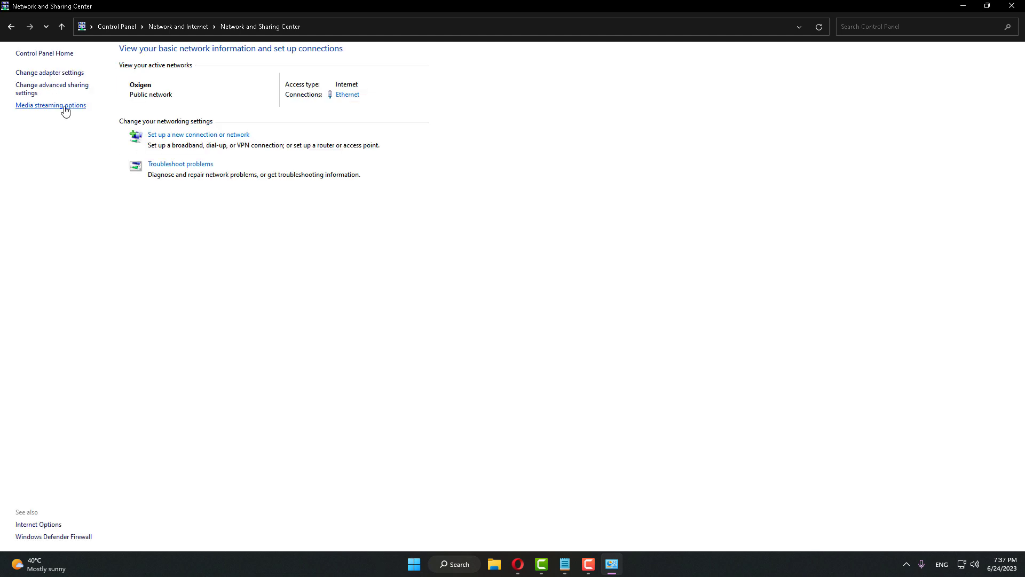
left_click(47, 74)
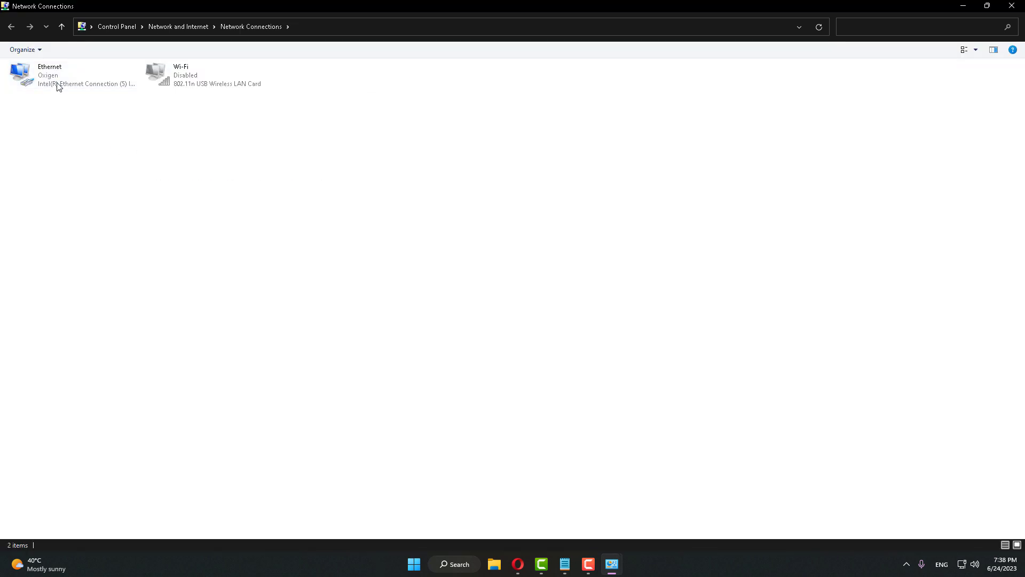
left_click(61, 81)
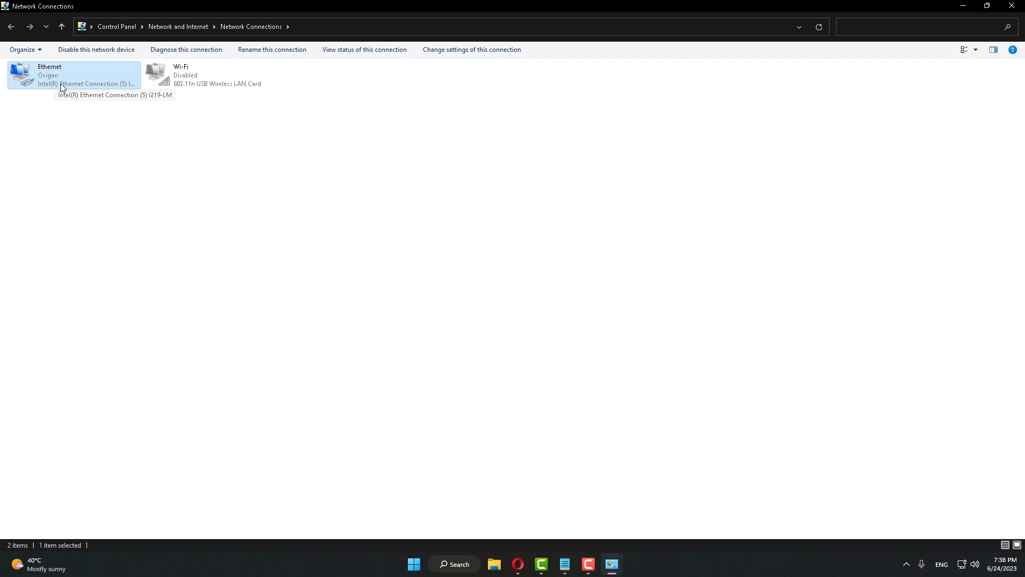
right_click(104, 83)
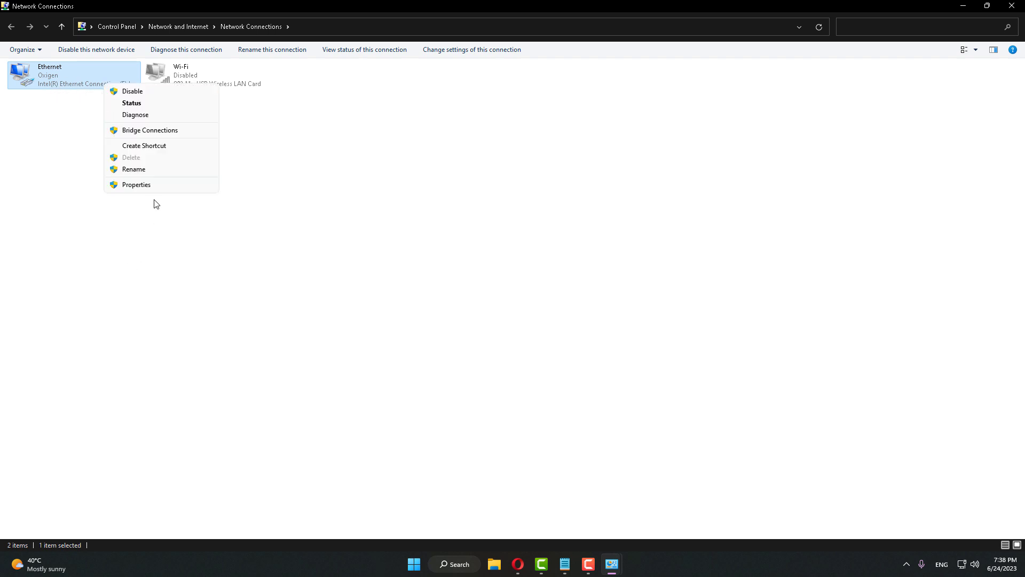
left_click(154, 185)
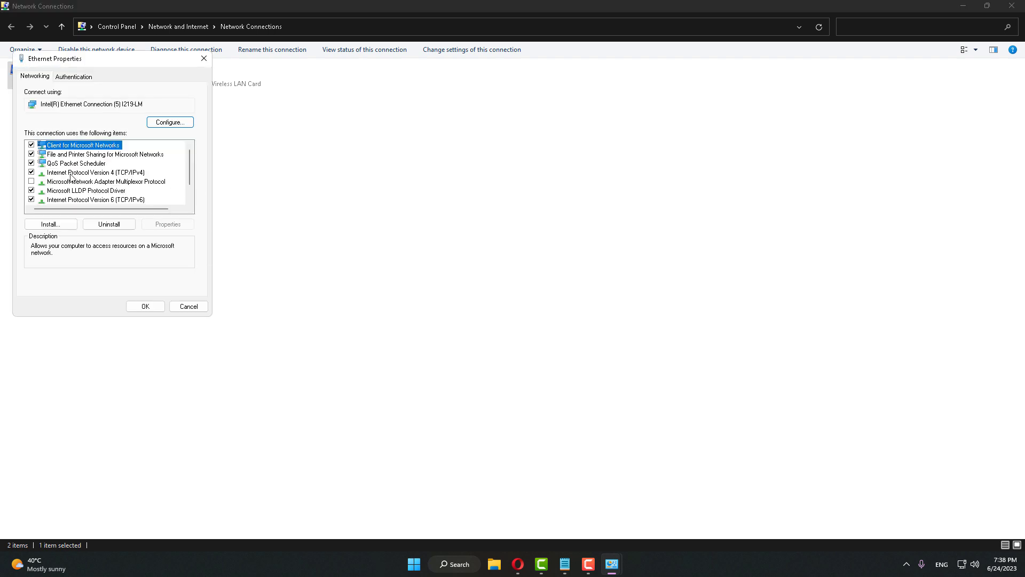
Set Ethernet's IPv4 DNS servers to 8.8.8.8 and 8.8.4.4, save, and close the network windows
left_click(73, 174)
left_click(175, 224)
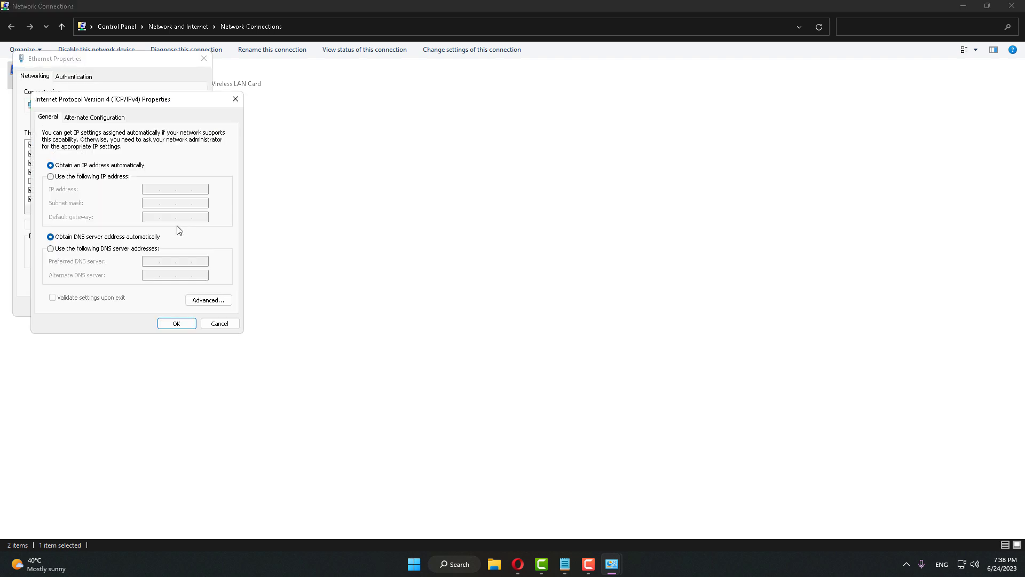
left_click(51, 248)
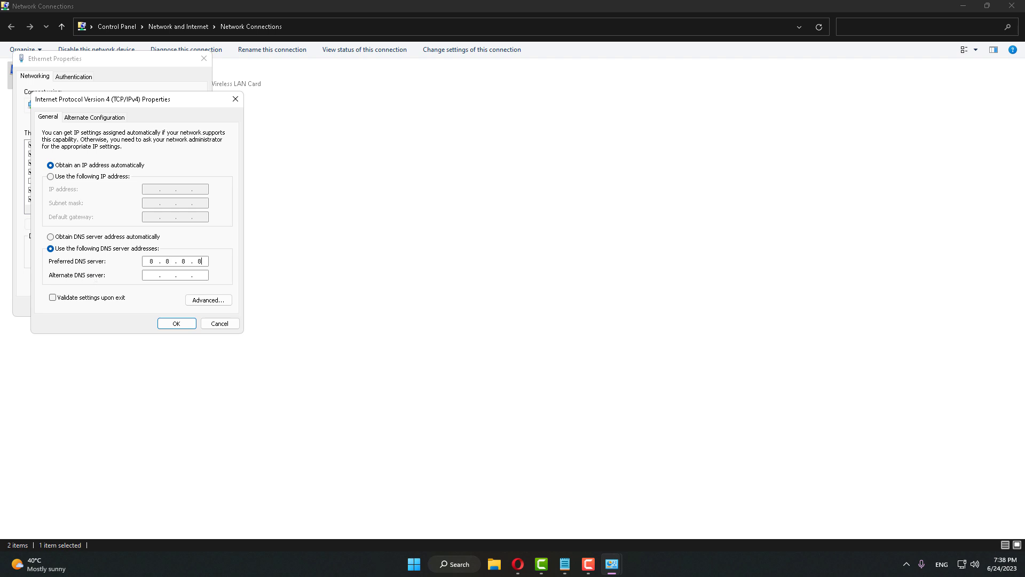
left_click(155, 274)
left_click(171, 324)
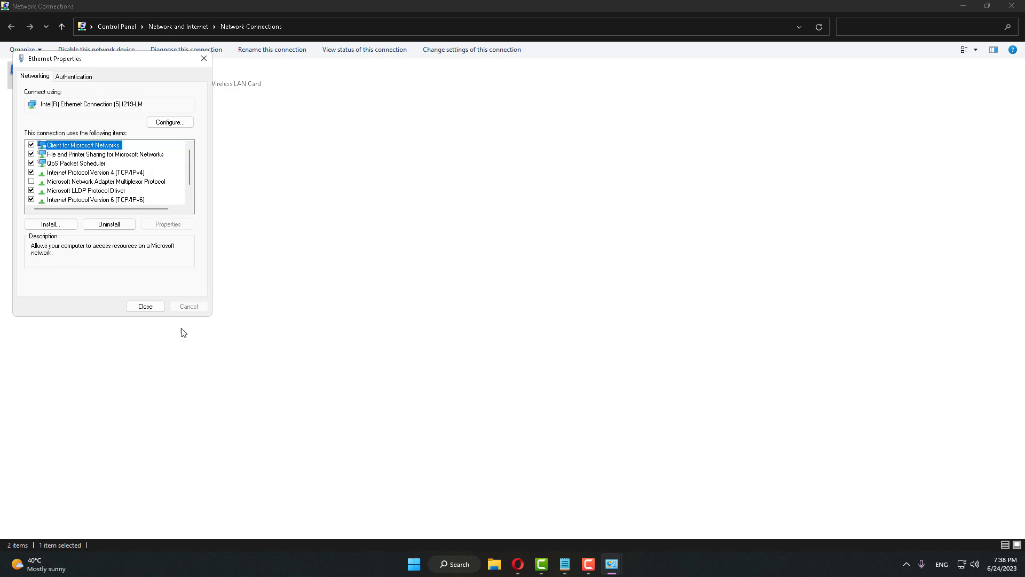
left_click(154, 311)
left_click(1014, 6)
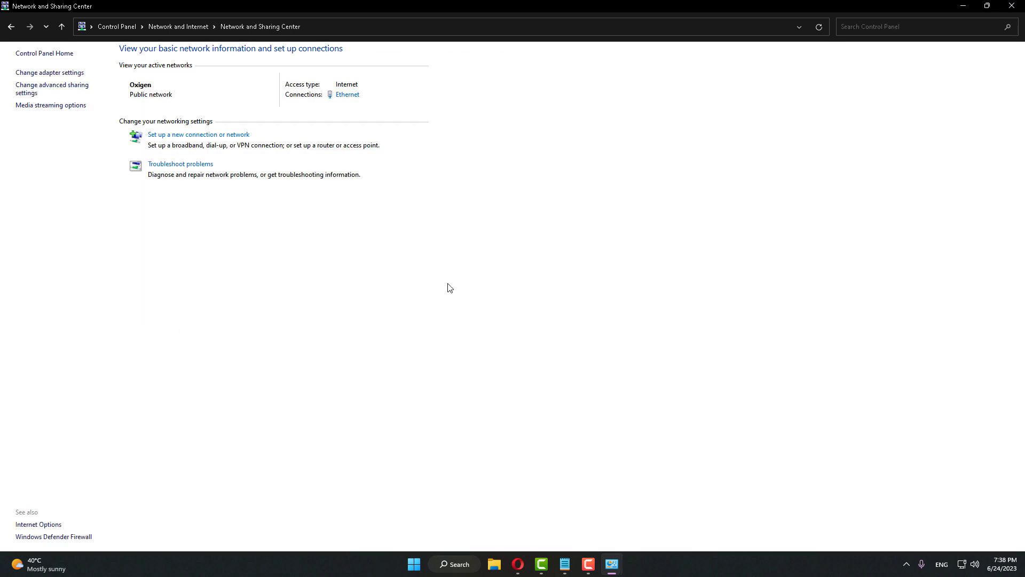
left_click(1016, 8)
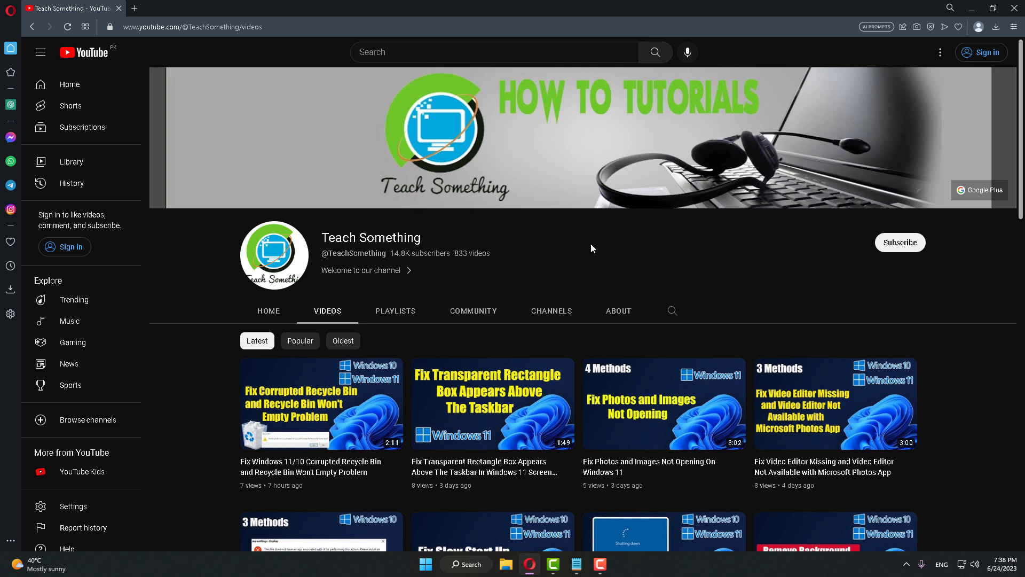
Launch Command Prompt as administrator from a 'cmd' search and reposition its window
left_click(470, 564)
type("cmd")
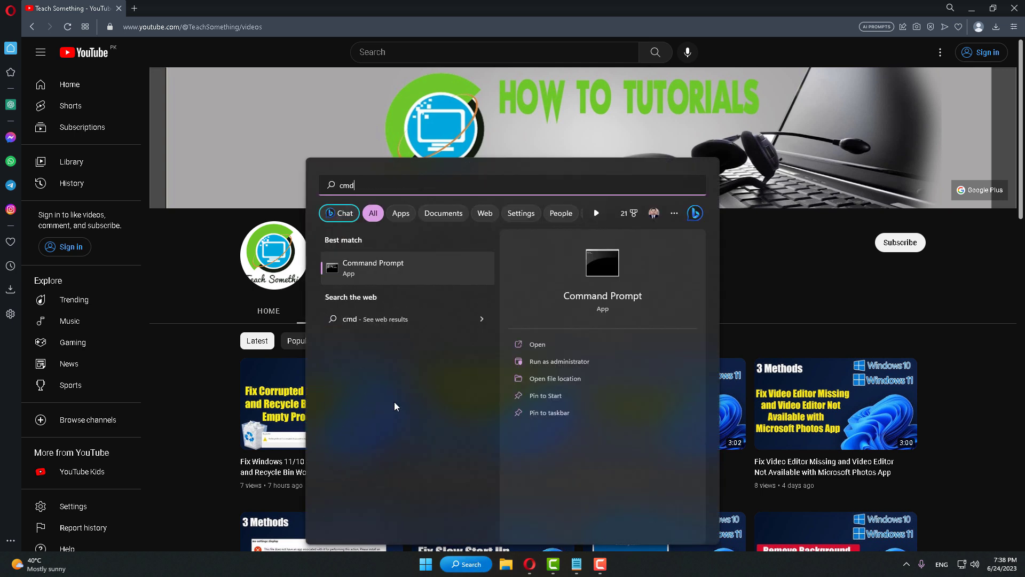
right_click(434, 273)
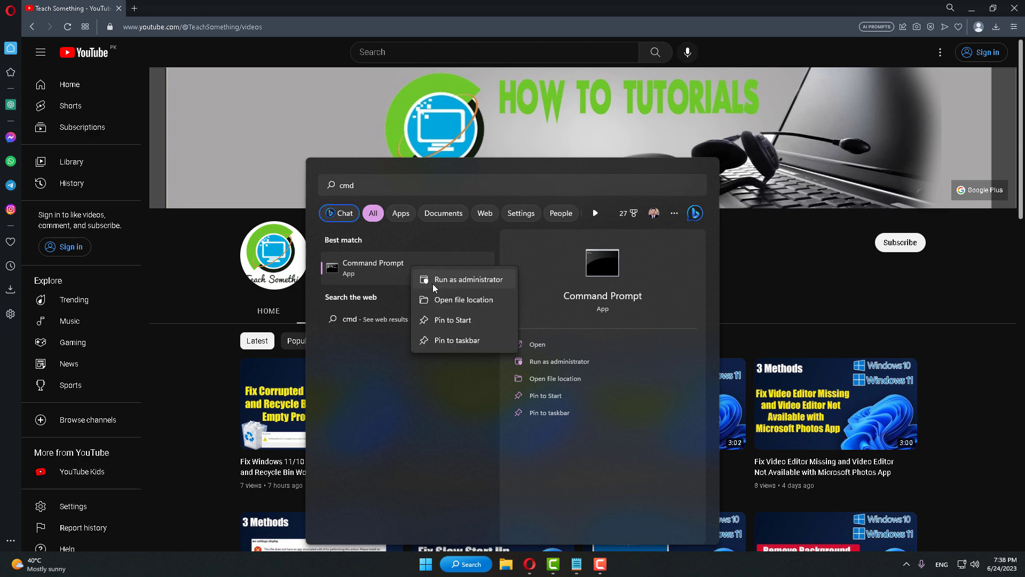
left_click(470, 273)
left_click_drag(341, 107, 503, 79)
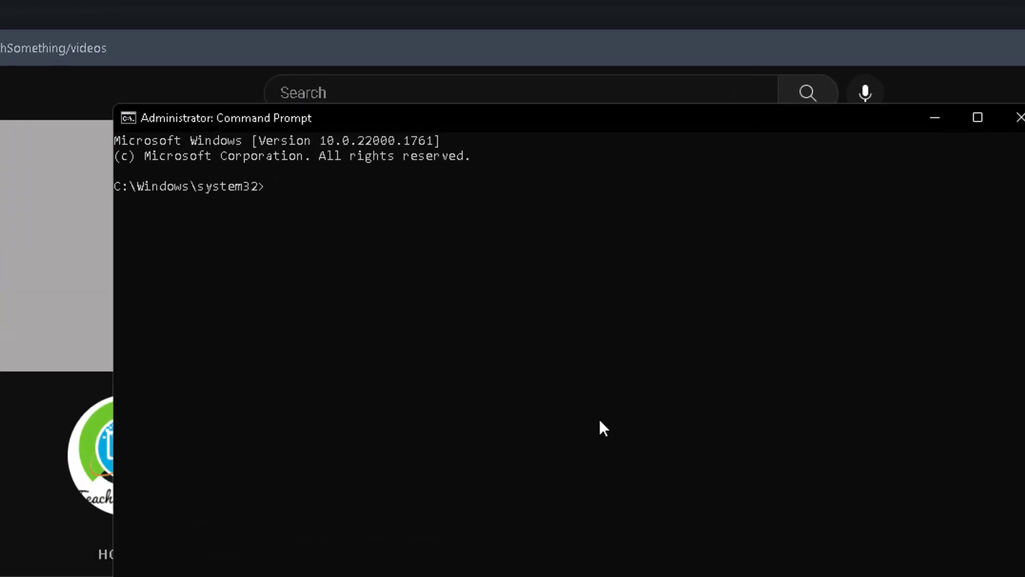
Run ipconfig /flushdns after a mistyped attempt, then enter netsh int ipv4 reset
type("incofnfig /flush")
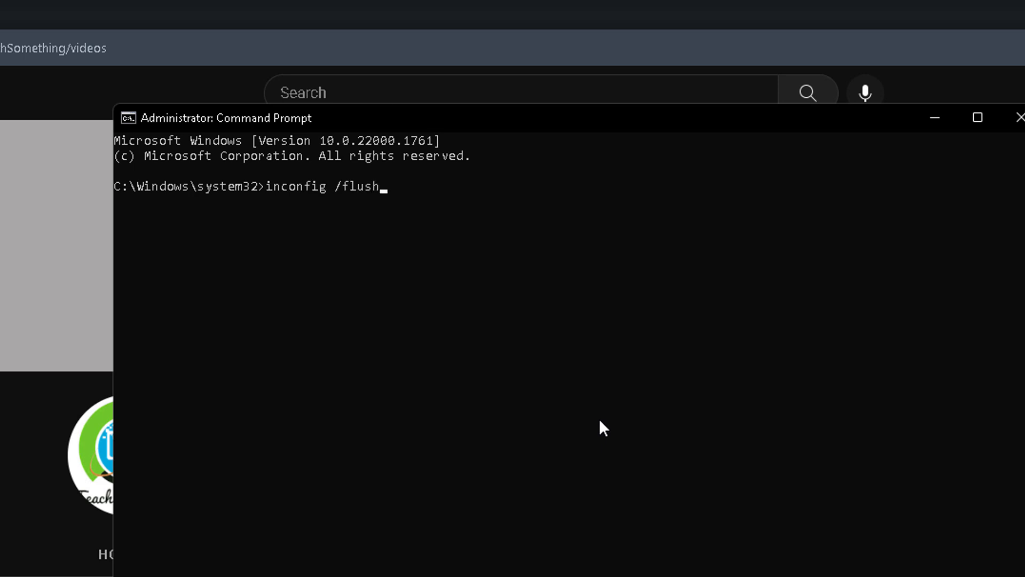
type("dns")
key("Return")
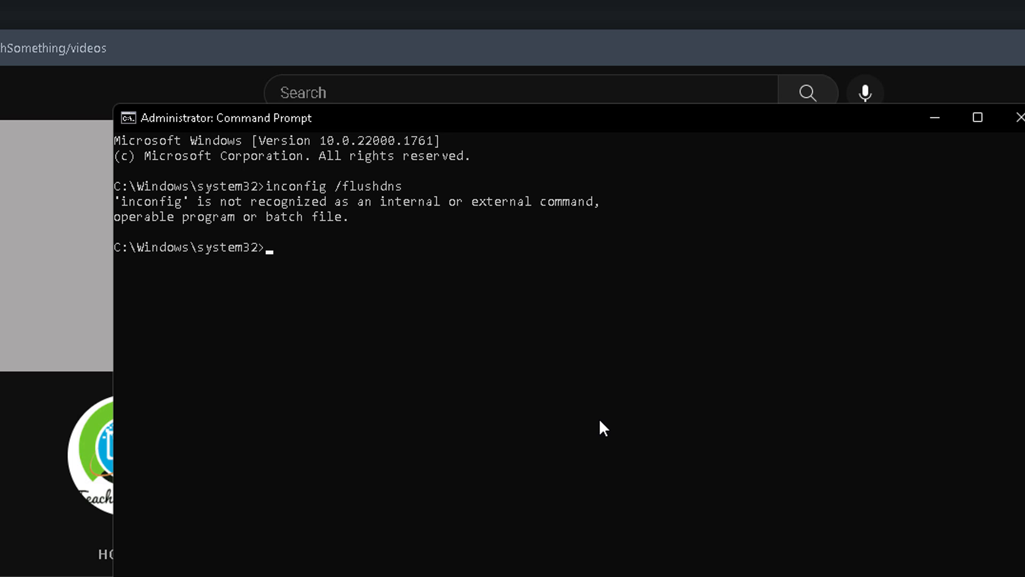
type("ipconfig /flushdns")
key("Return")
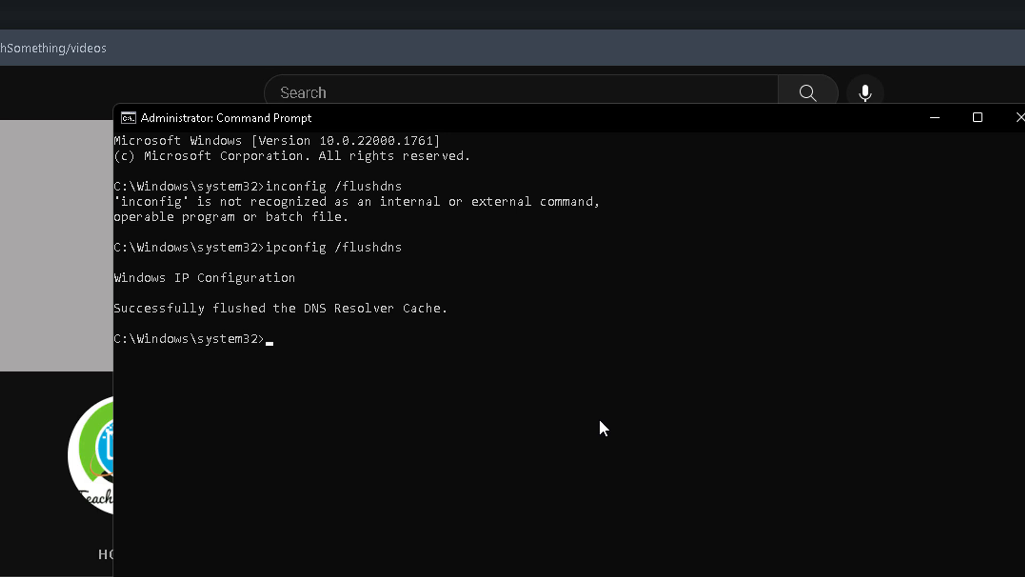
type("netsh int ipv4 ")
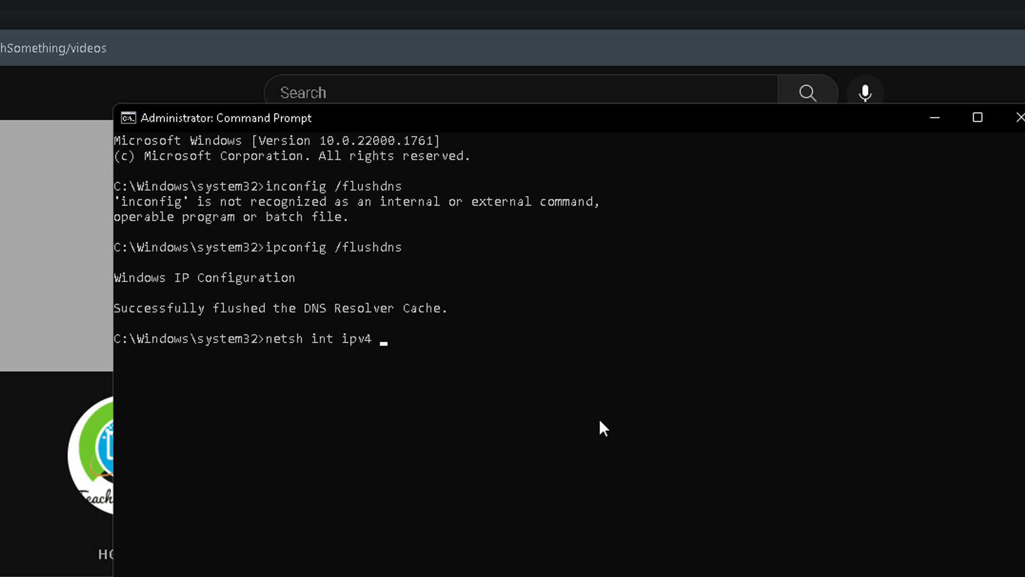
type("reset")
Run the IPv4 stack reset, discarding a typed netsh int ipv6 reset command
key("Return")
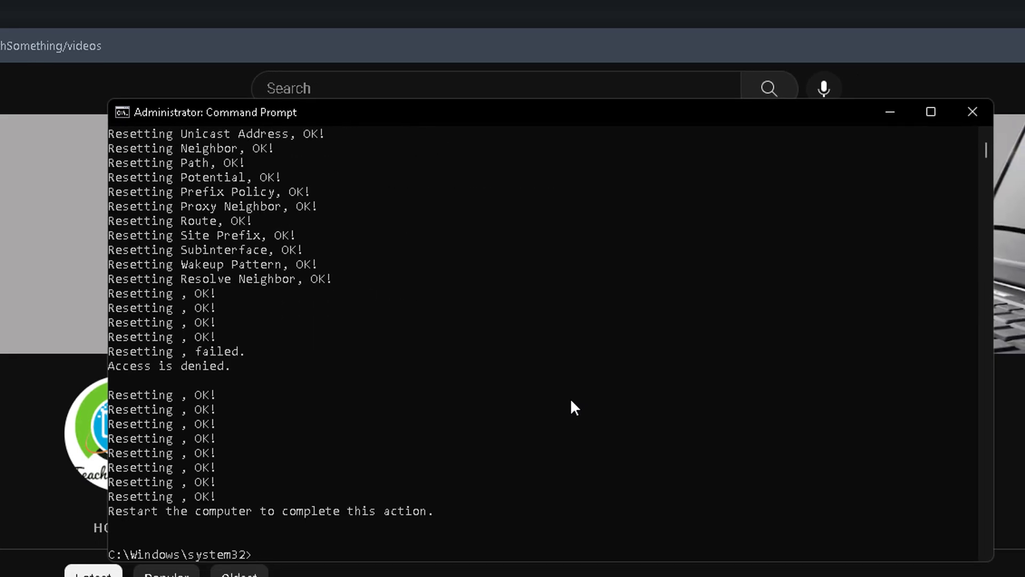
type("netsh int ipv6 reset")
key("Escape")
Run netsh winhttp reset proxy and netsh winsock reset, then enter ipconfig /release
type("netsh winhttp reset")
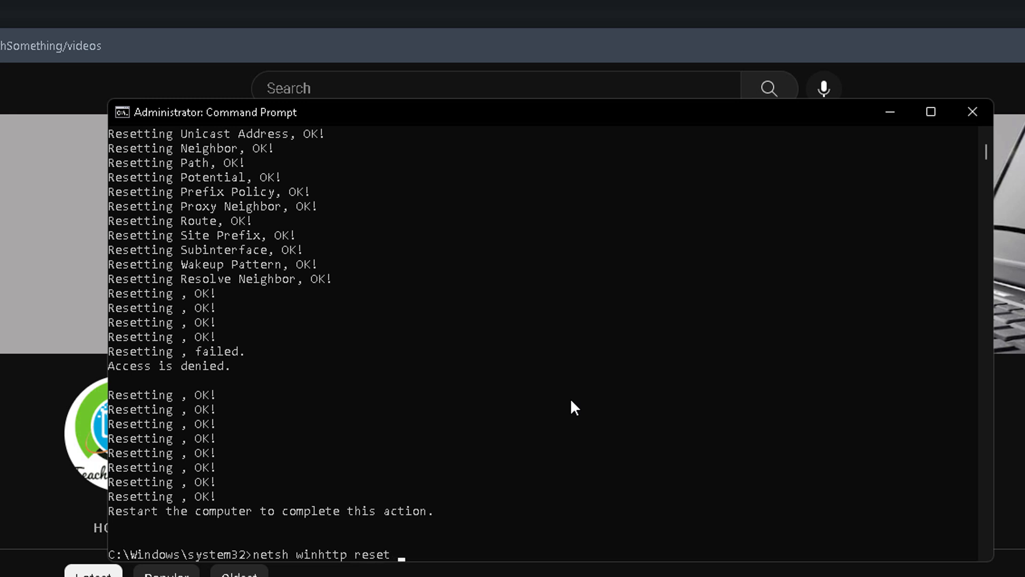
type(" proxy")
key("Return")
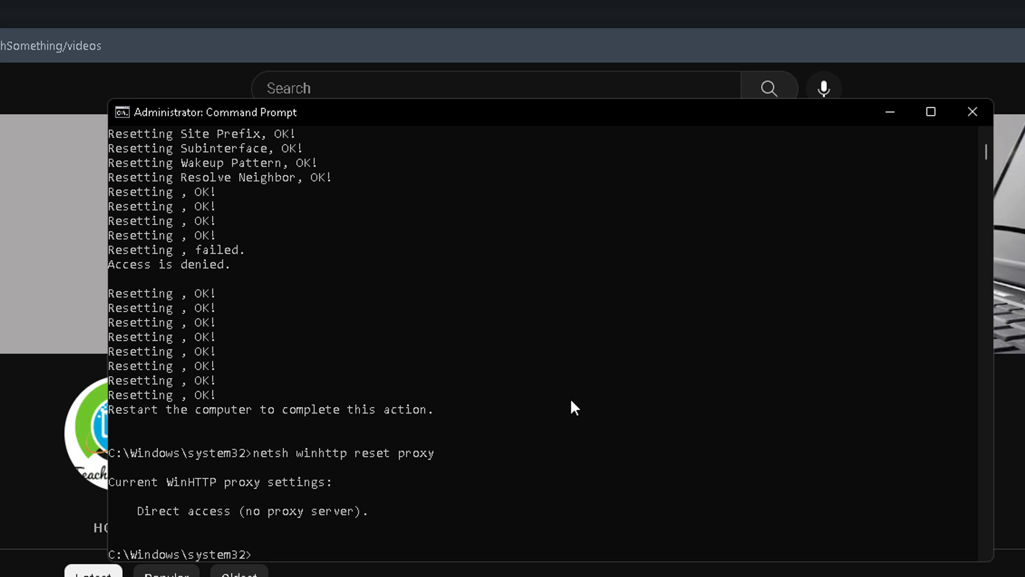
type("netsh winsock reset")
key("Return")
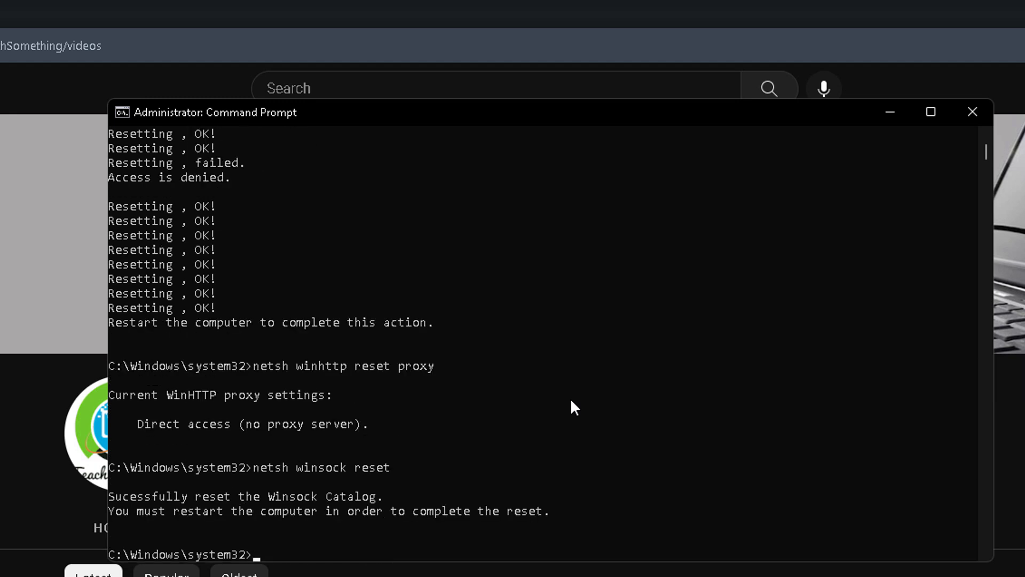
type("ipconfig /release")
Release the IP address and renew it with ipconfig /renew
key("Return")
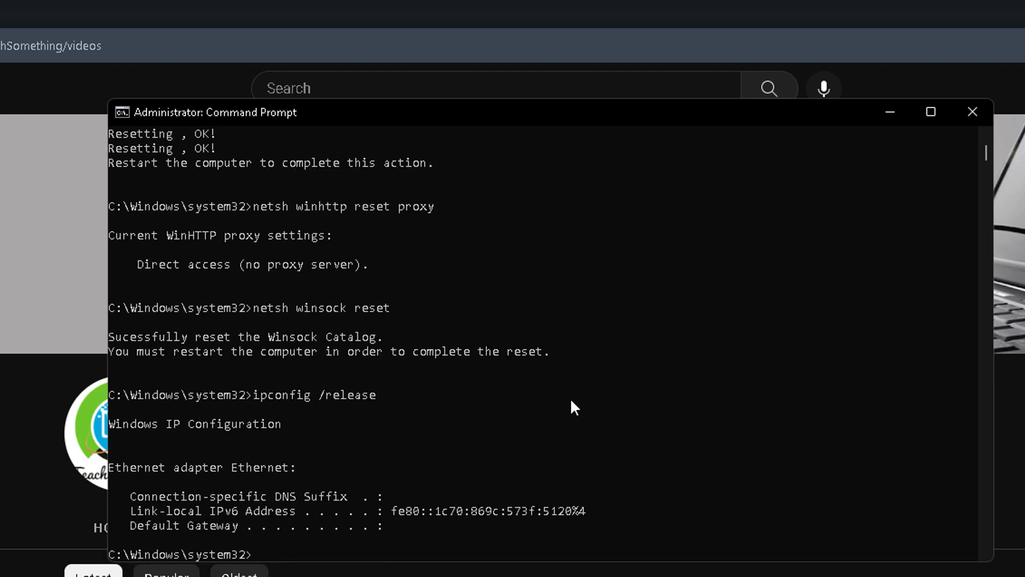
type("ipconfig /renew")
key("Return")
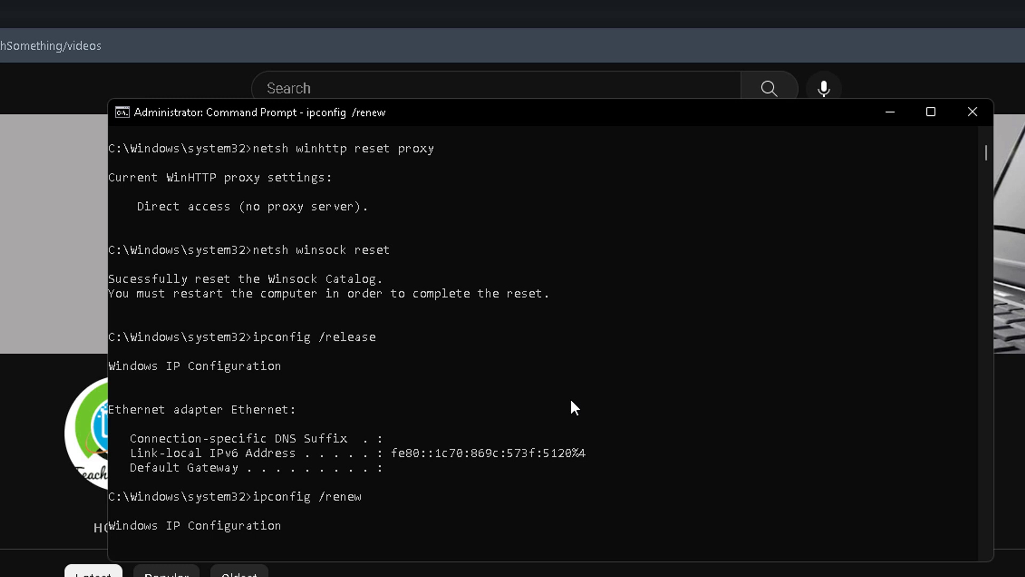
Run ipconfig /registerdns and netsh interface tcp reset
type("ipconfg")
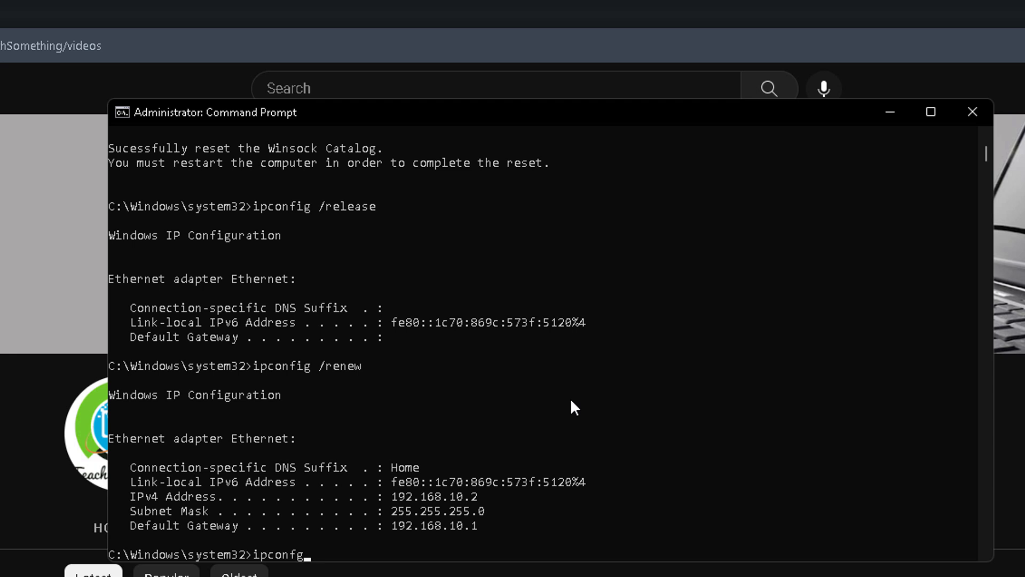
key("BackSpace")
type("ig /registerdns")
key("Return")
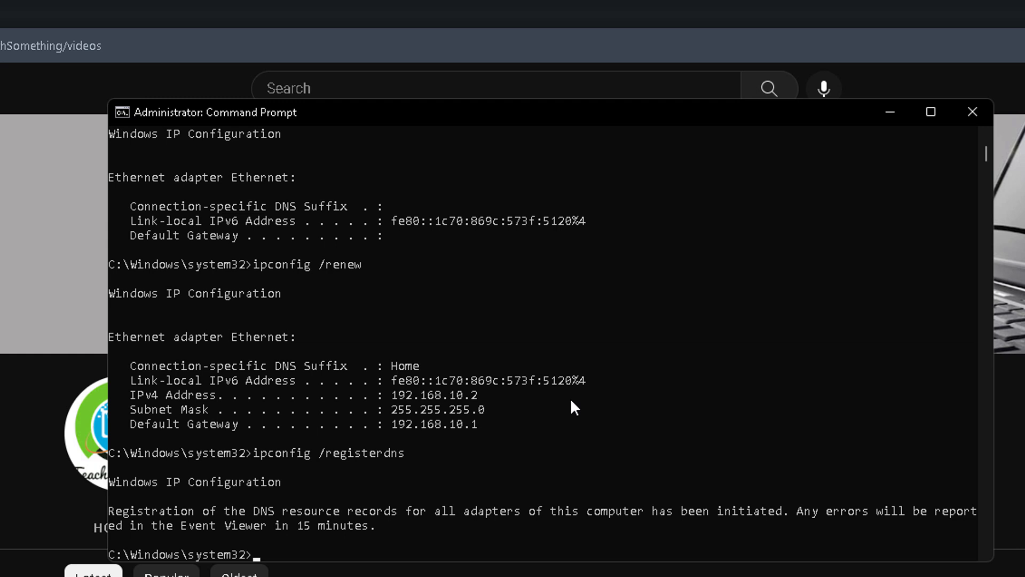
type("netsh interface")
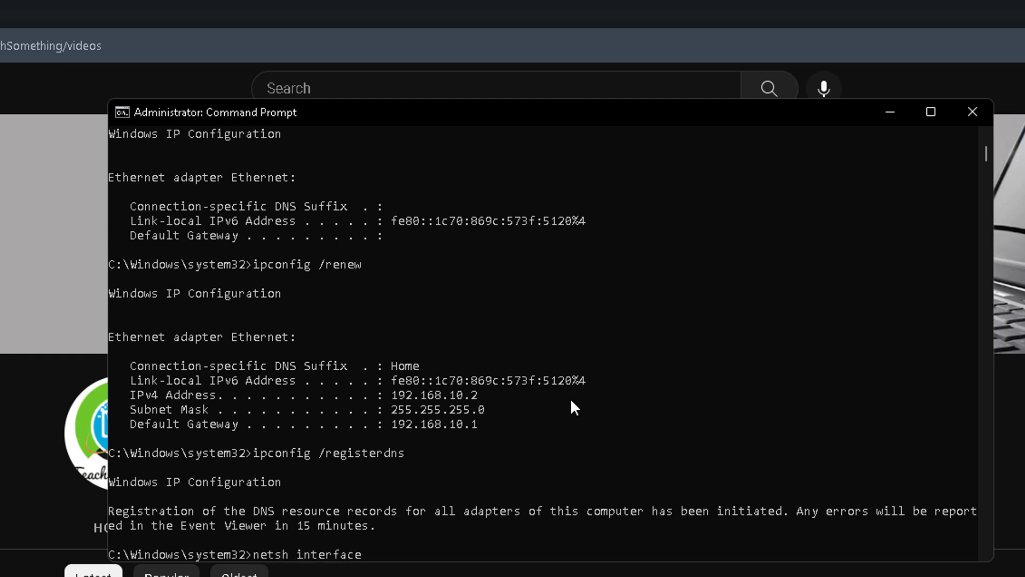
type(" tcp reset")
key("Return")
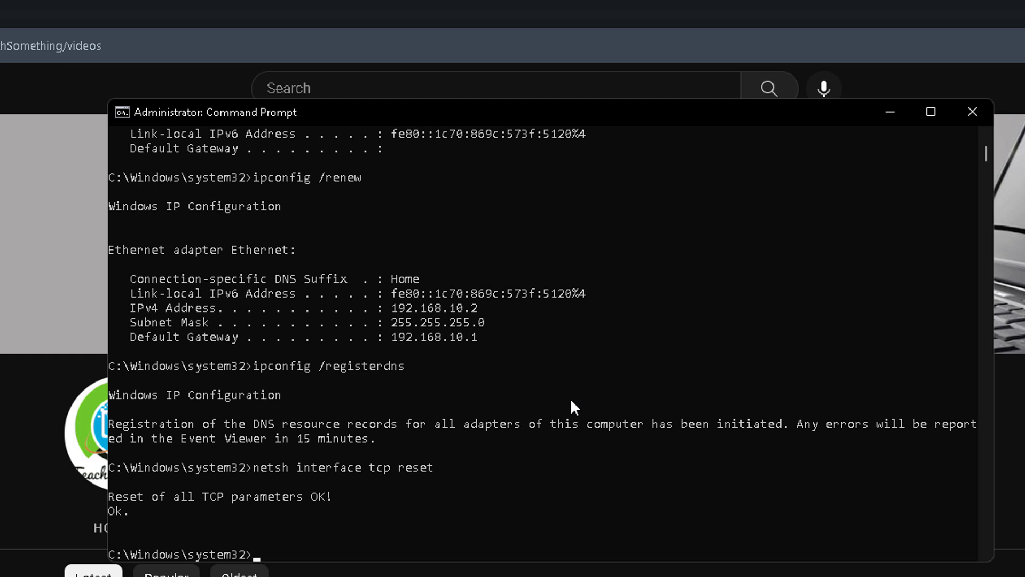
Run netsh int ip reset and netsh int tcp set global autotuninglevel=normal
type("netsh int ip reset")
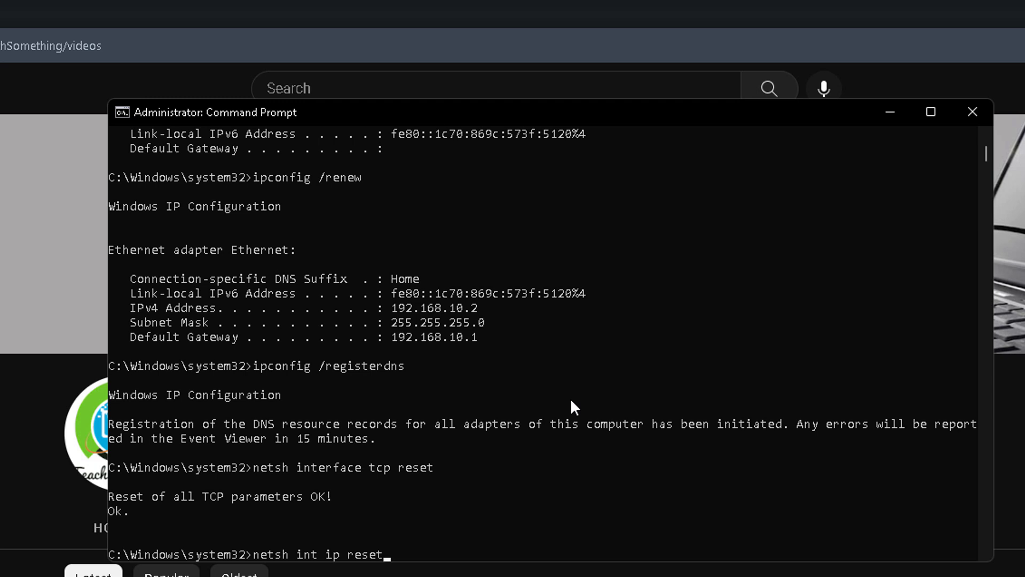
key("Return")
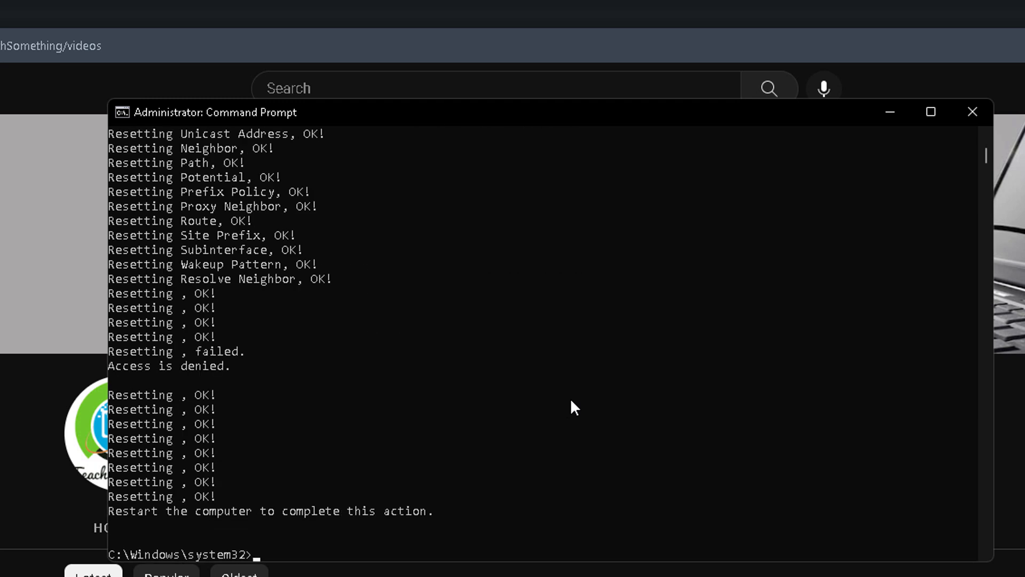
type("netsh int tcp set ")
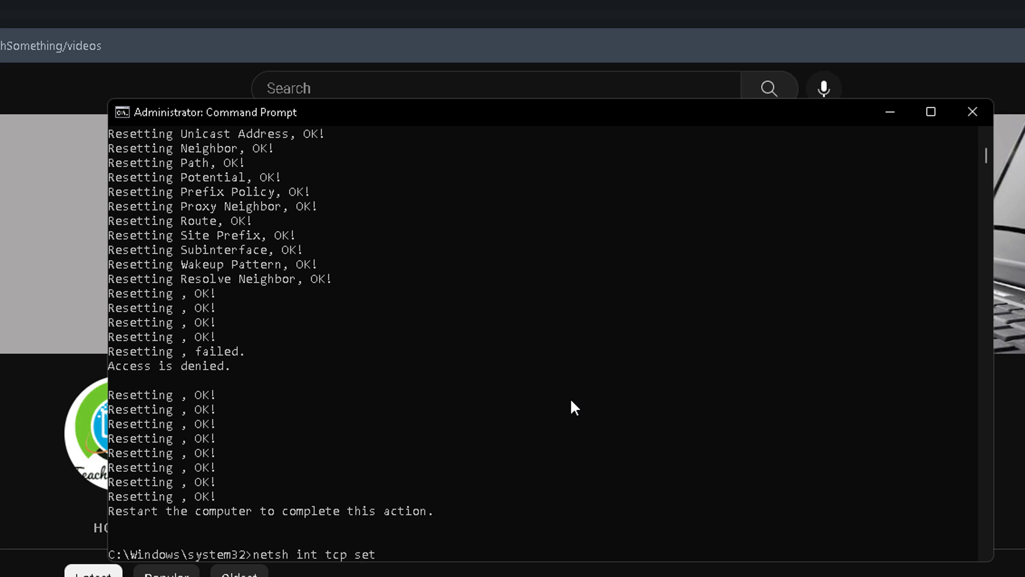
type("global autotuninglevel=")
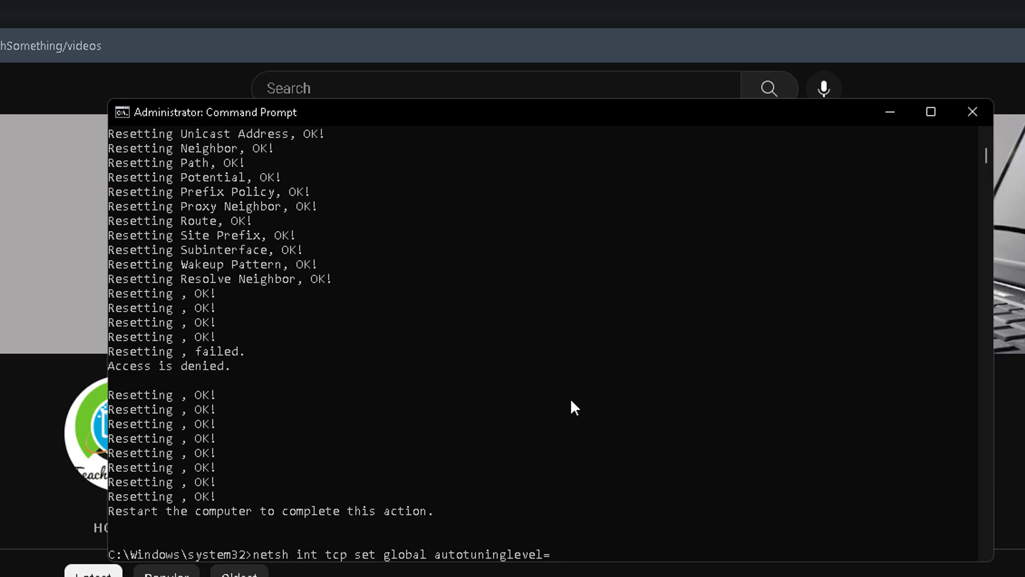
type("normal")
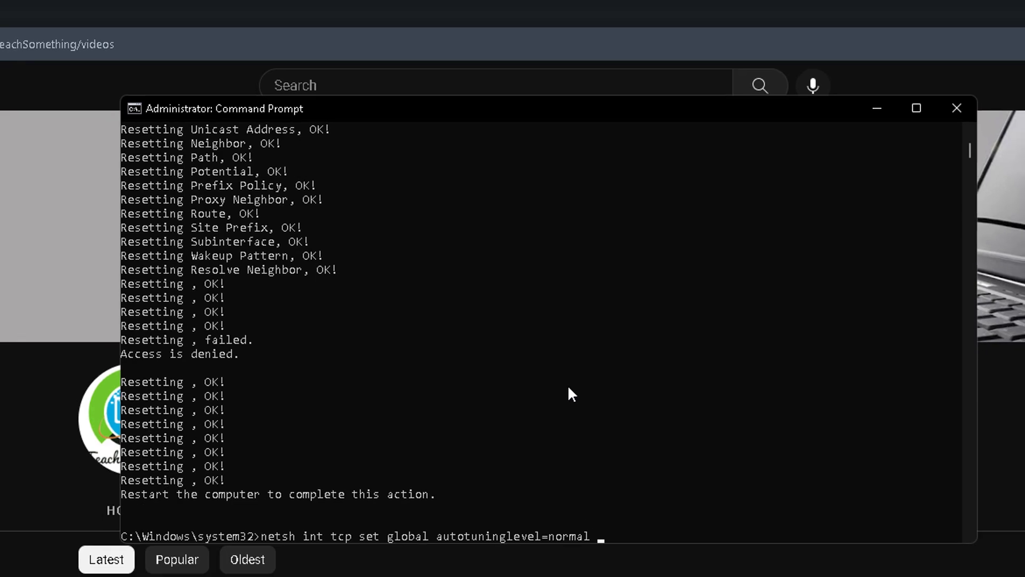
key("Return")
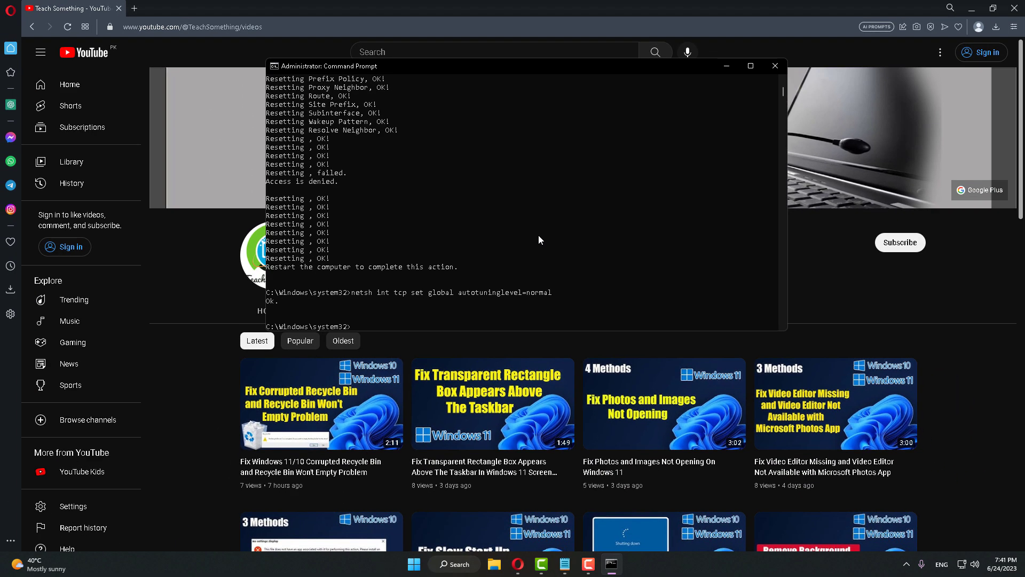
Close the administrator Command Prompt and check the Start menu's power options
key("alt+F4")
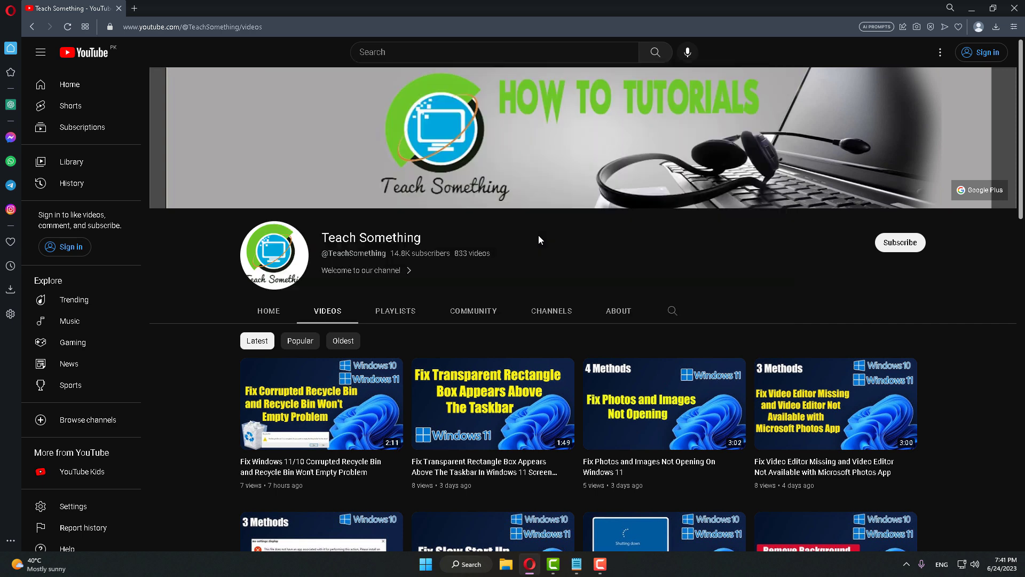
left_click(428, 565)
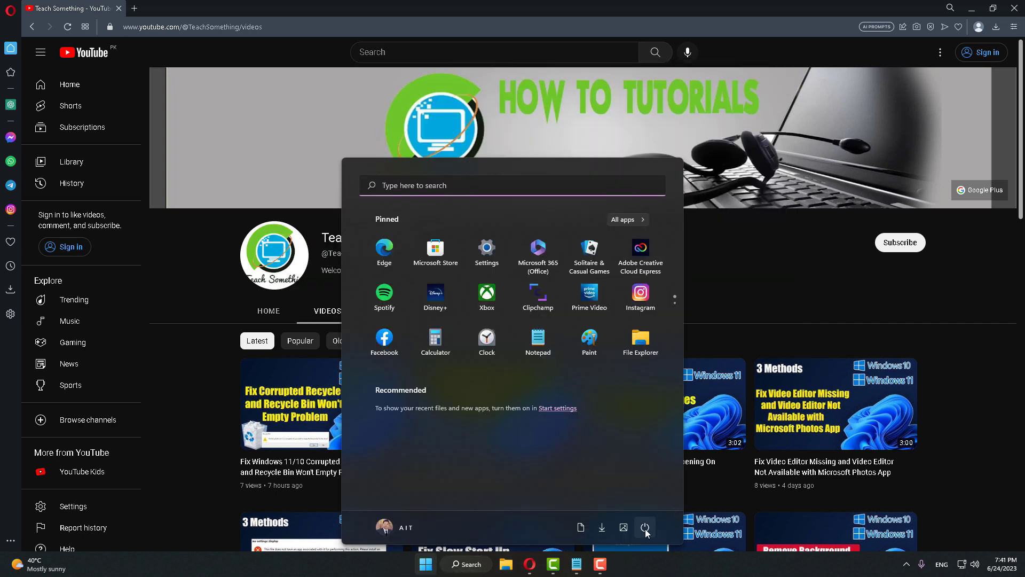
left_click(753, 260)
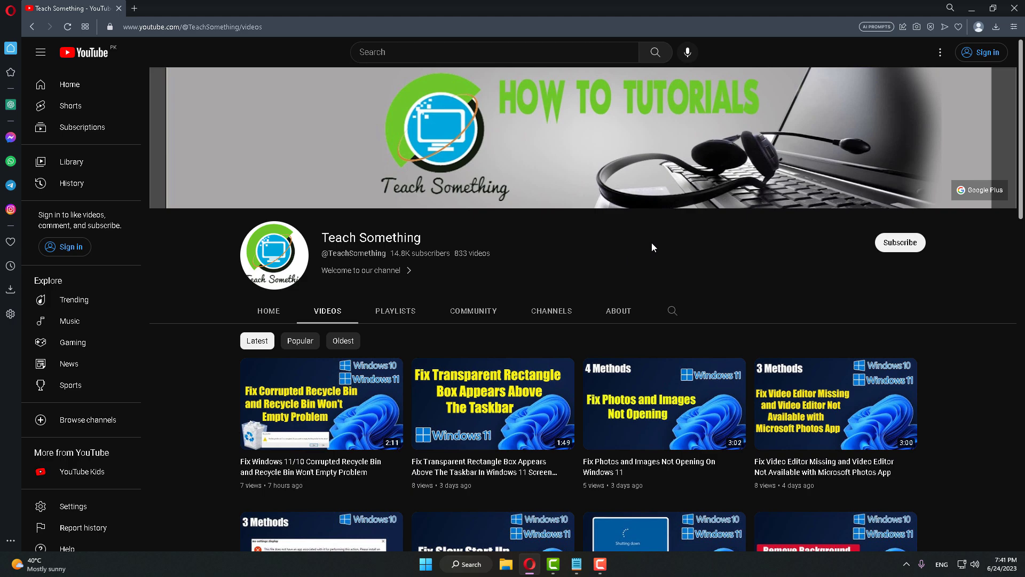
Launch Battle.net from the desktop icon and bring its login window forward
left_click(530, 563)
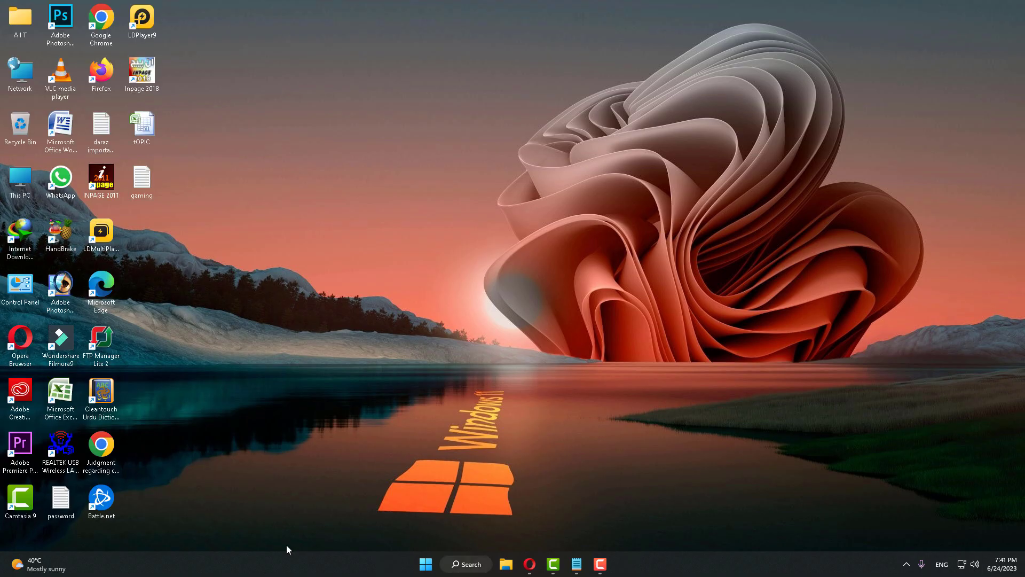
double_click(107, 512)
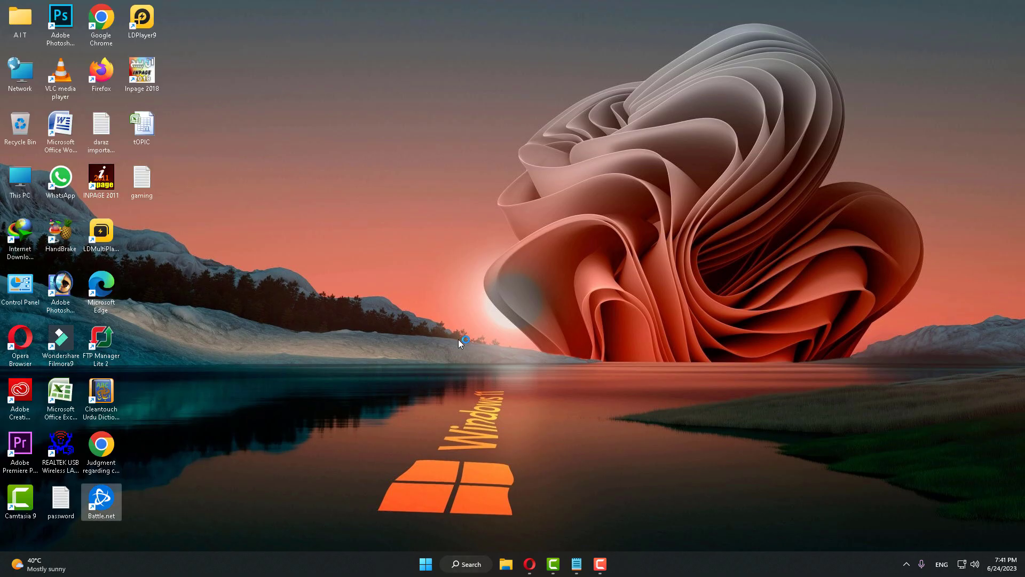
left_click(524, 568)
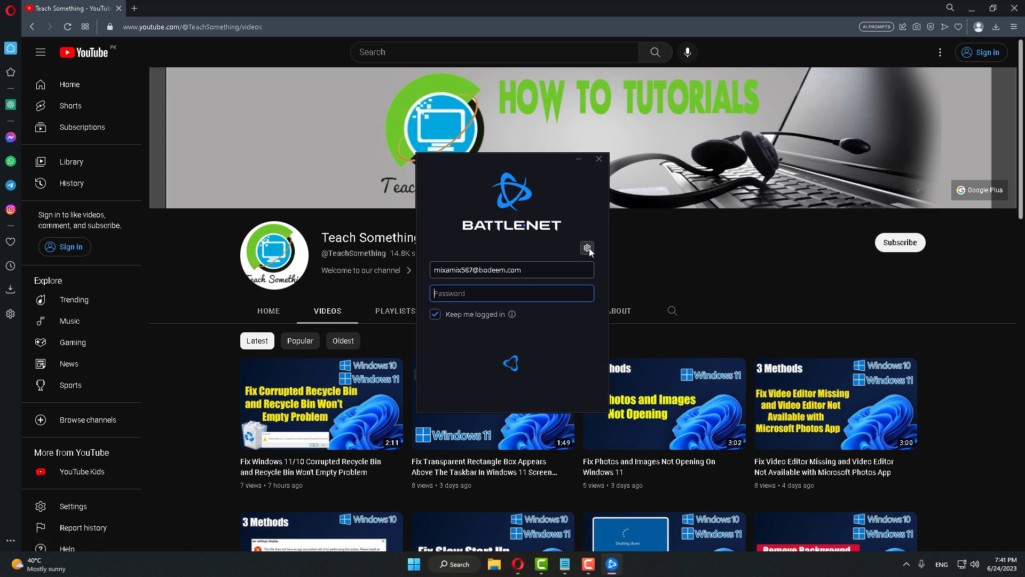
Switch the login region to Americas, then Asia, then Europe, and close the login window
left_click(588, 249)
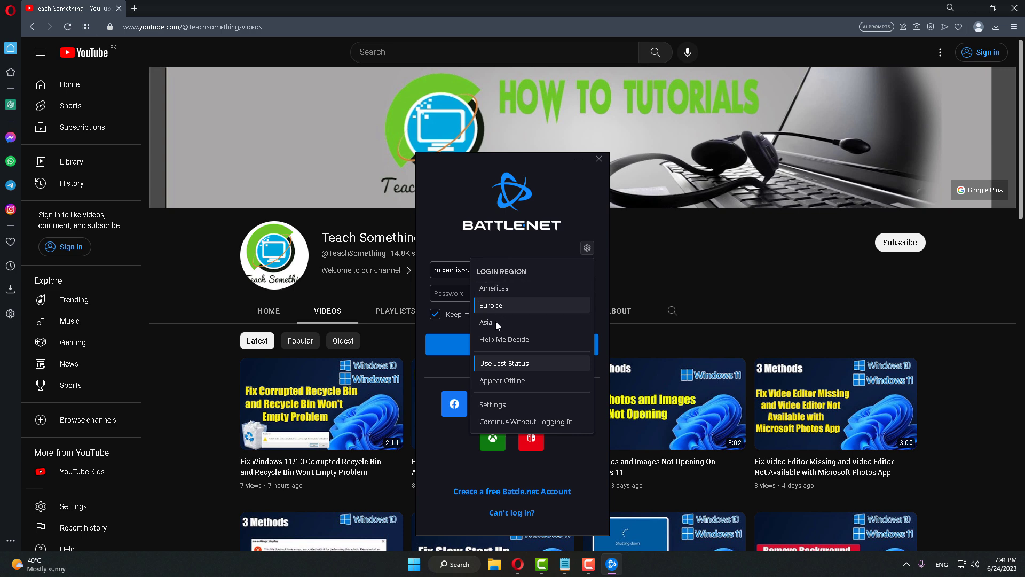
left_click(505, 289)
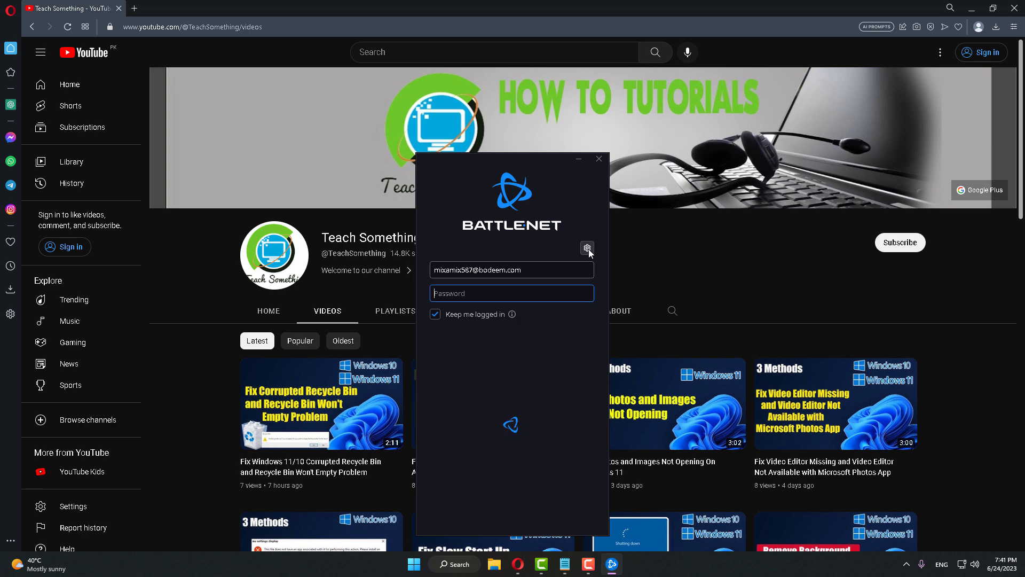
left_click(588, 248)
left_click(496, 321)
left_click(588, 249)
left_click(498, 306)
left_click(599, 158)
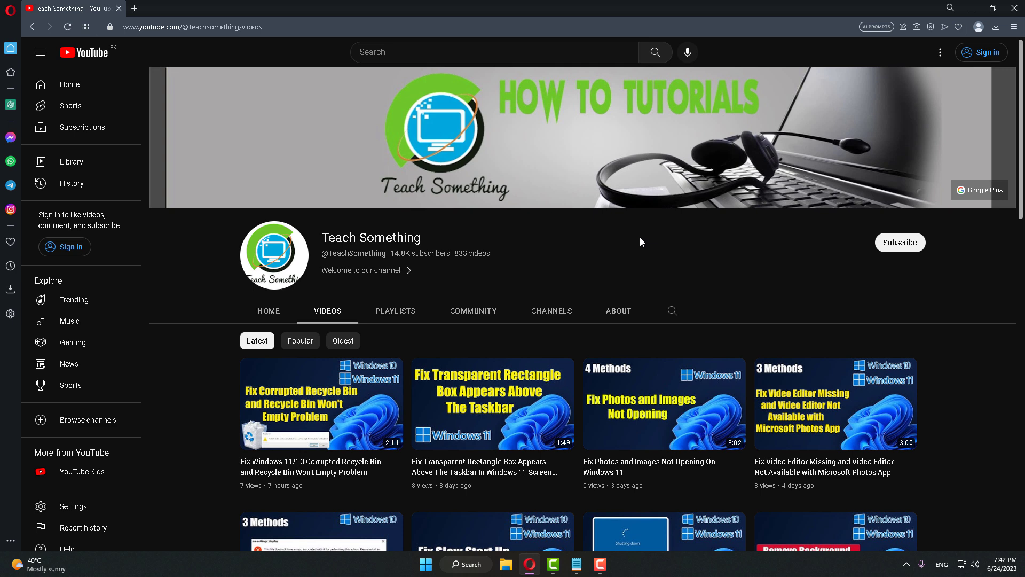
End the Battle.net Update Agent process in Task Manager, close it, and show the desktop
right_click(426, 564)
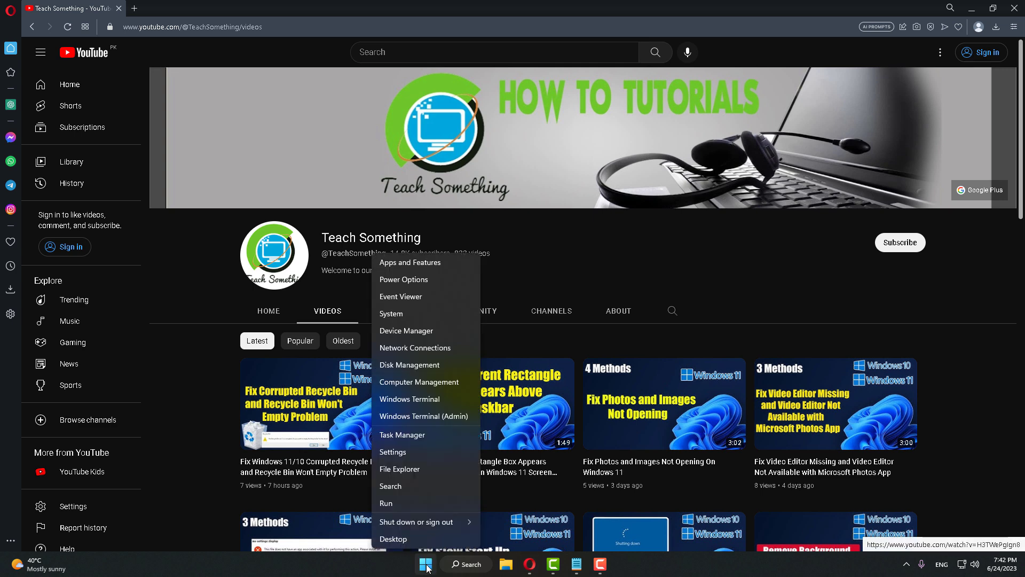
left_click(403, 437)
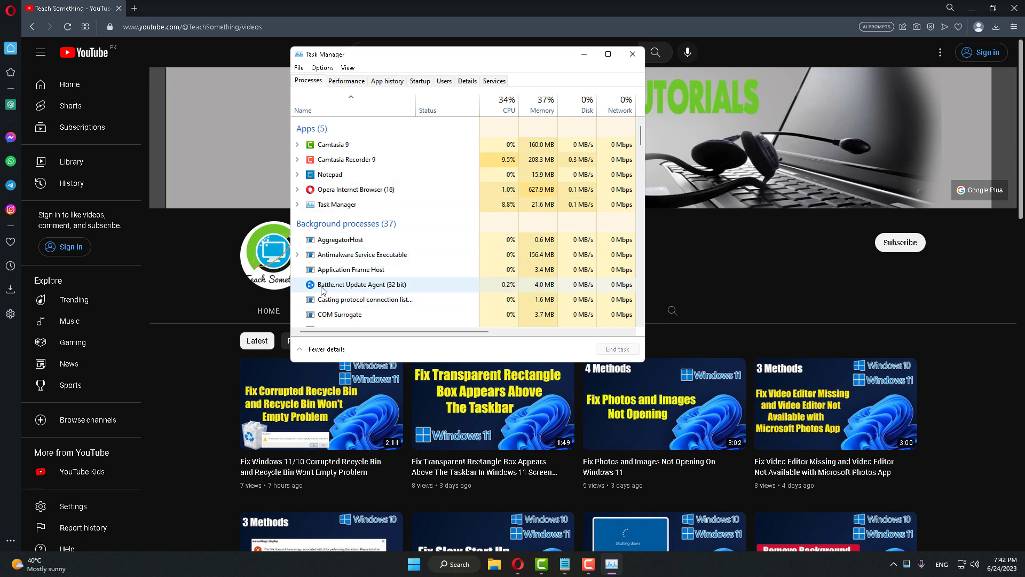
left_click(363, 286)
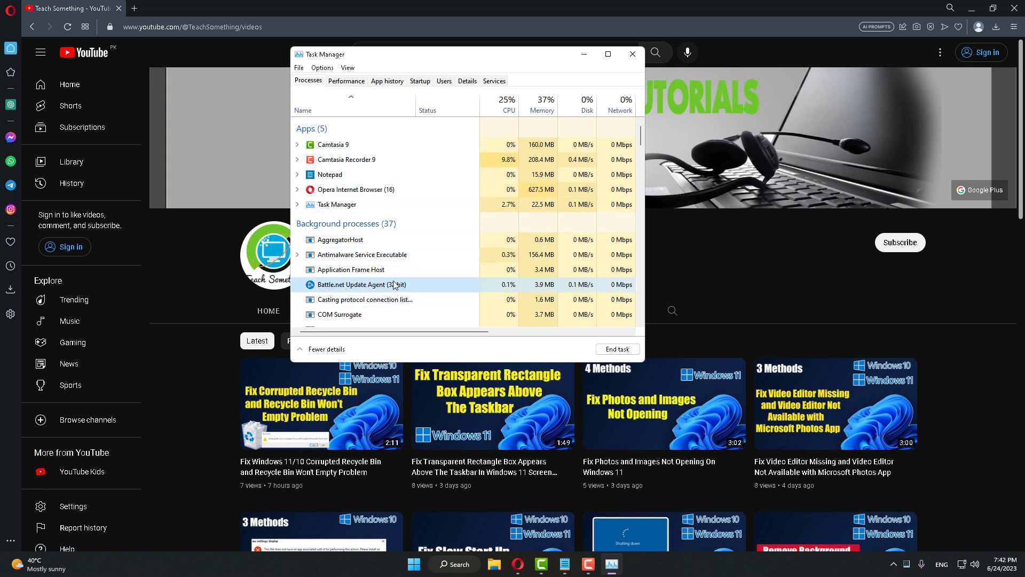
key("Delete")
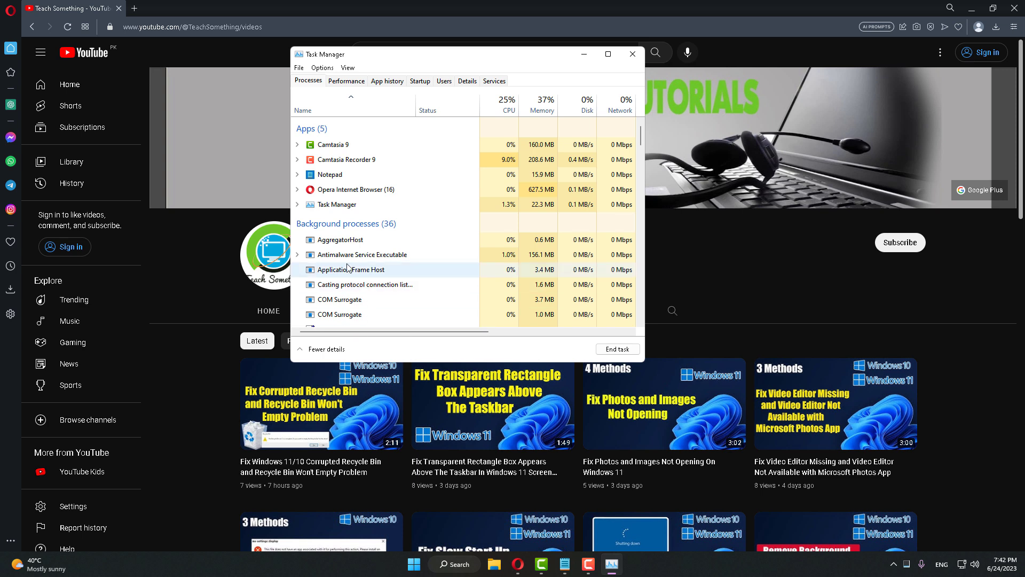
scroll(342, 209, "down", 1)
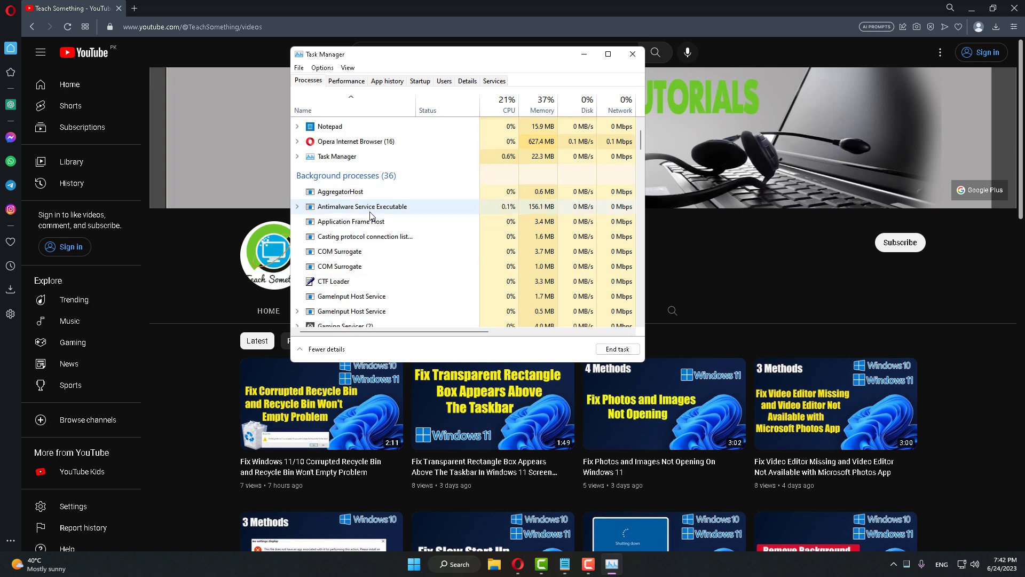
scroll(320, 257, "up", 1)
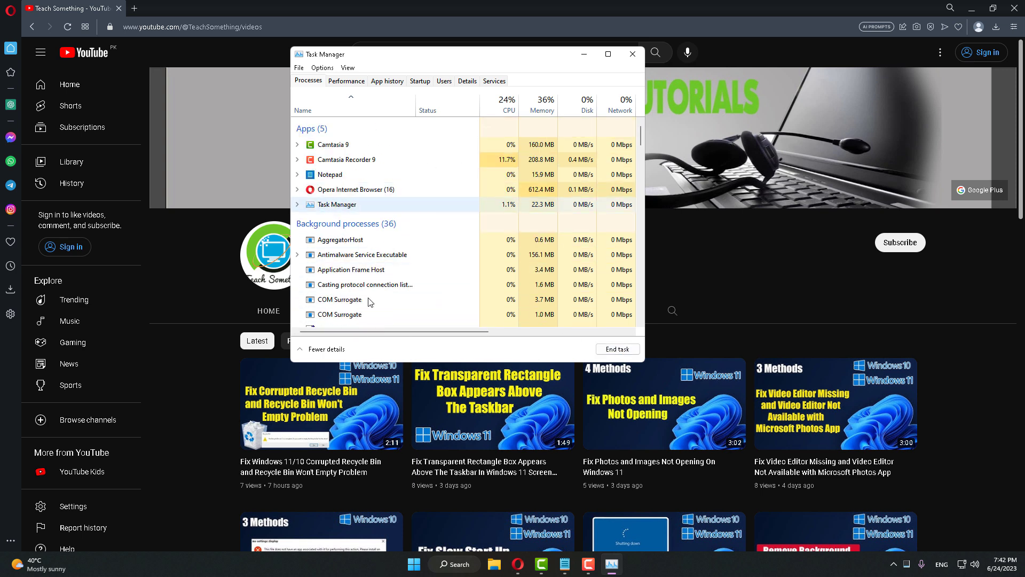
scroll(360, 267, "down", 2)
scroll(347, 278, "down", 1)
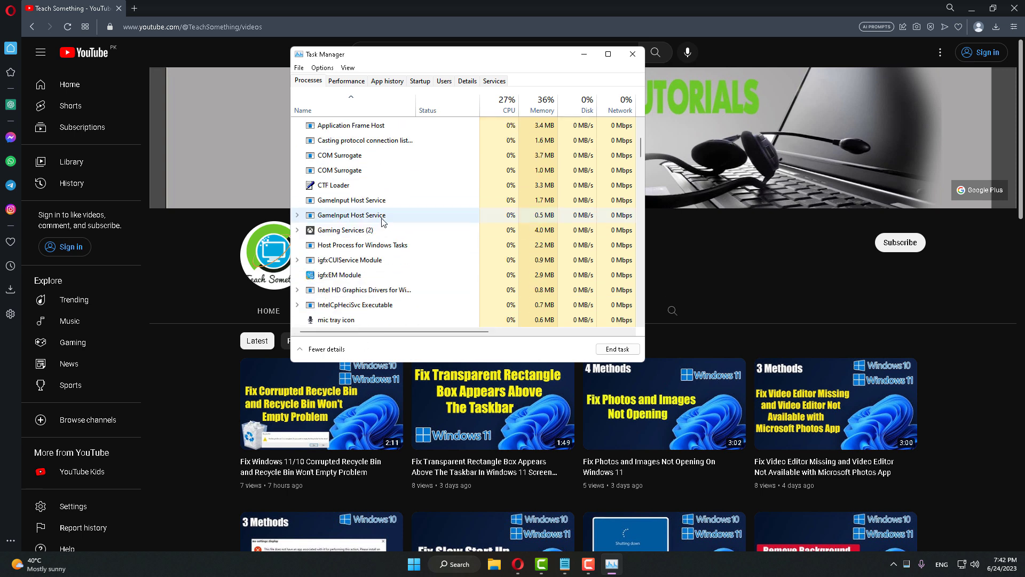
scroll(355, 240, "up", 3)
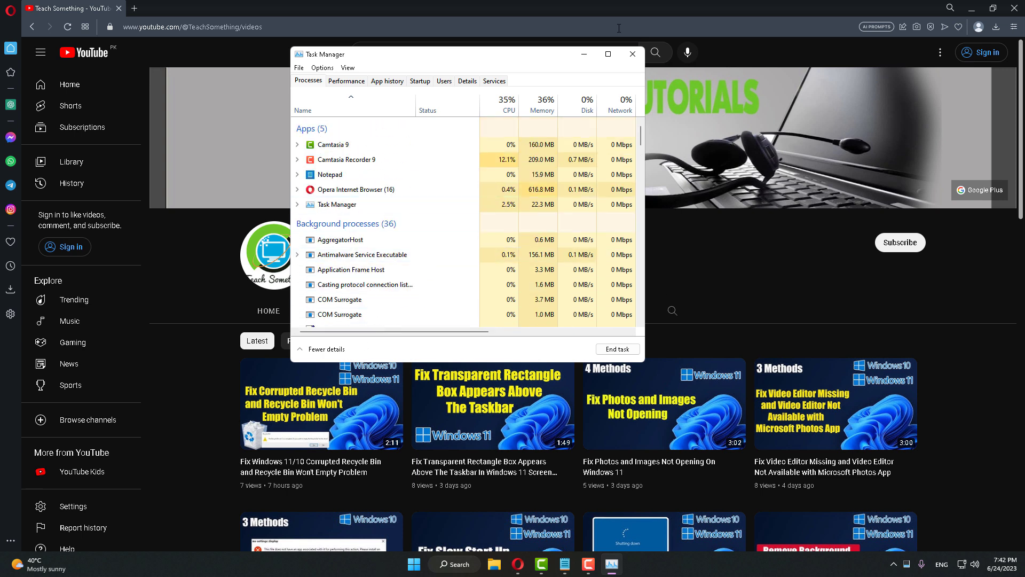
left_click(632, 53)
key("super+d")
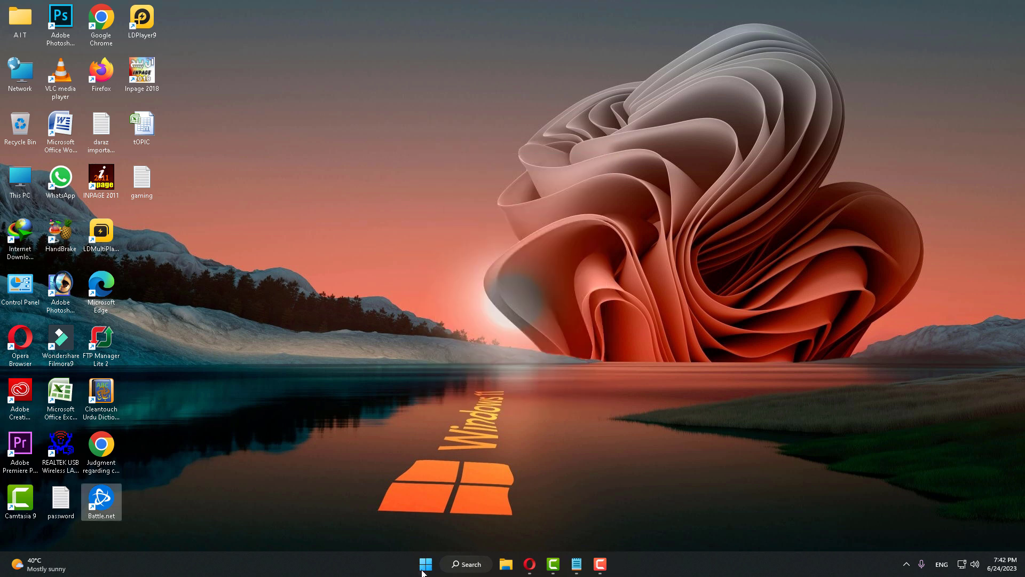
Reopen Task Manager, end the Battle.net Update Agent task again, and close it
right_click(425, 563)
left_click(414, 434)
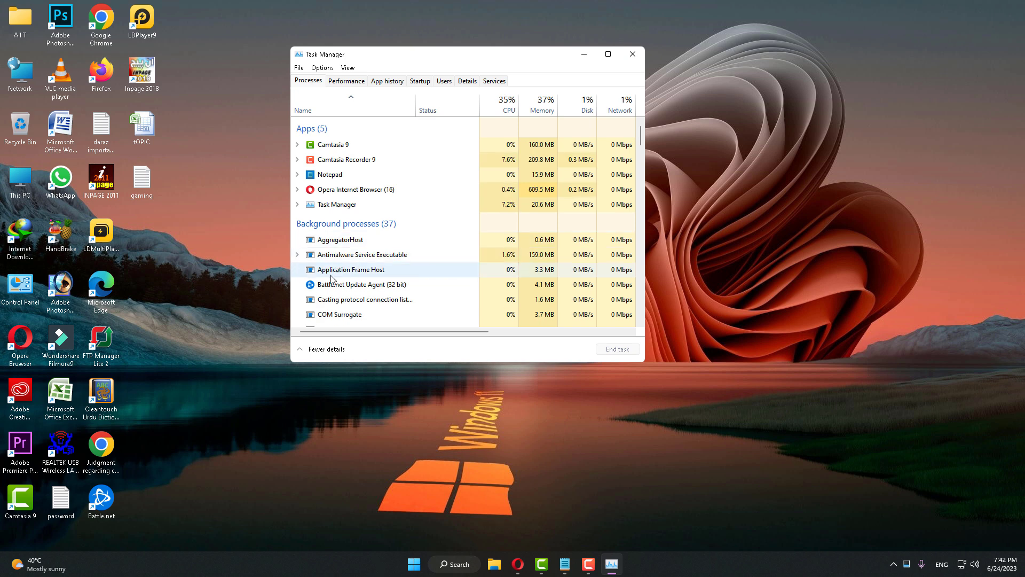
left_click(371, 288)
left_click(618, 349)
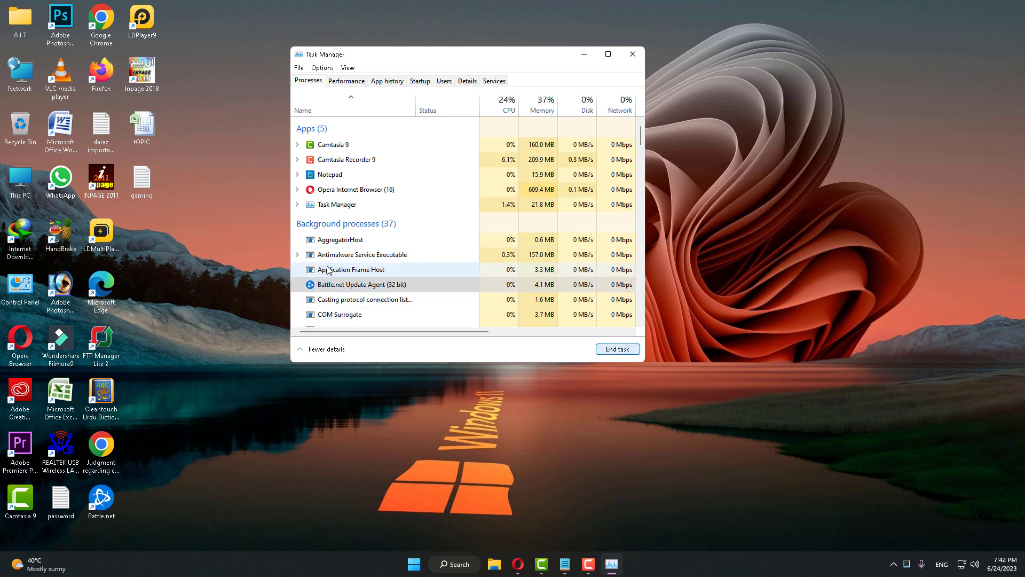
left_click(632, 54)
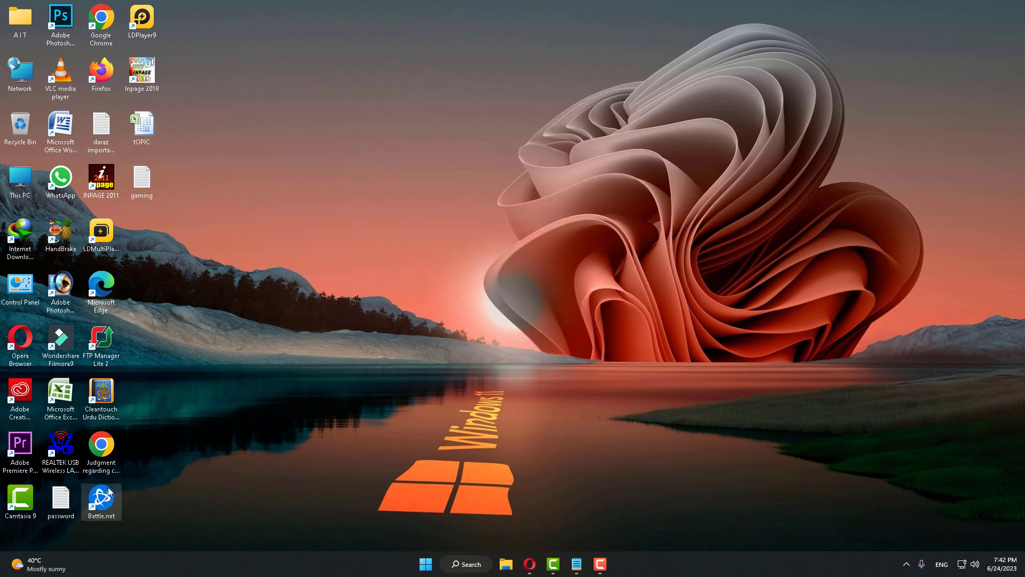
Tick 'Run this program as an administrator' in the Battle.net shortcut's Compatibility properties and apply it
right_click(115, 502)
left_click(147, 468)
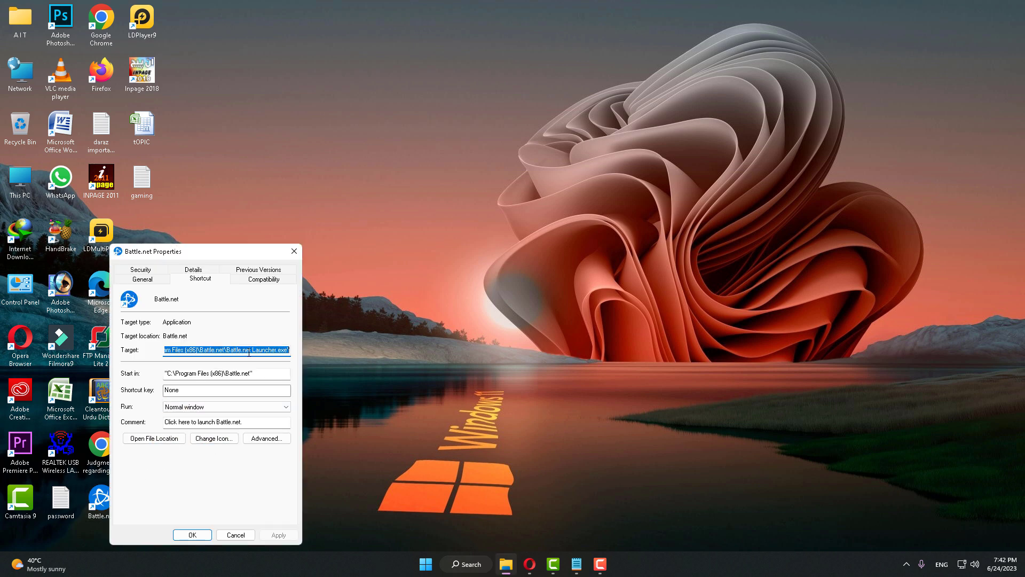
left_click(259, 280)
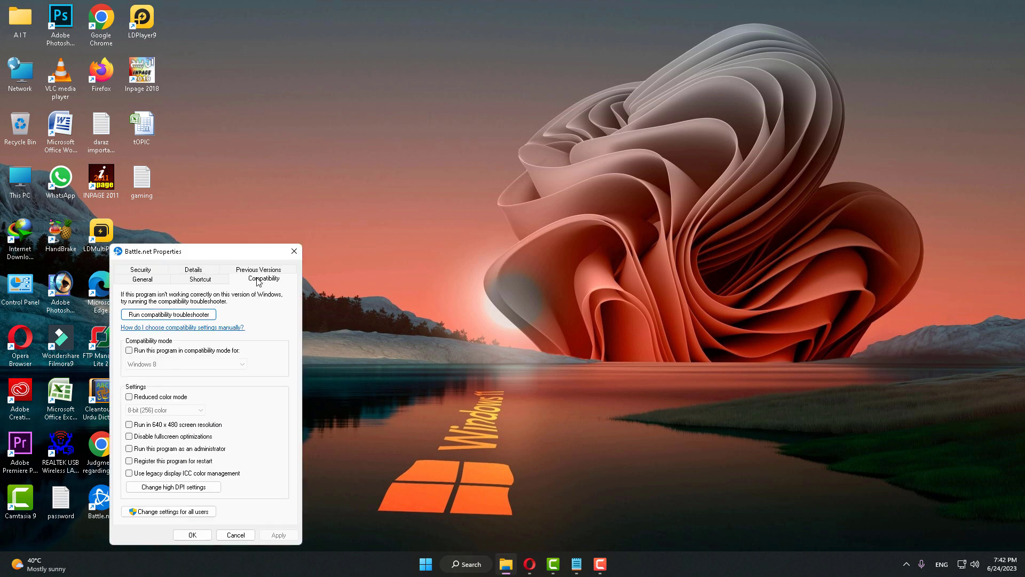
left_click(130, 449)
left_click(278, 535)
left_click(192, 534)
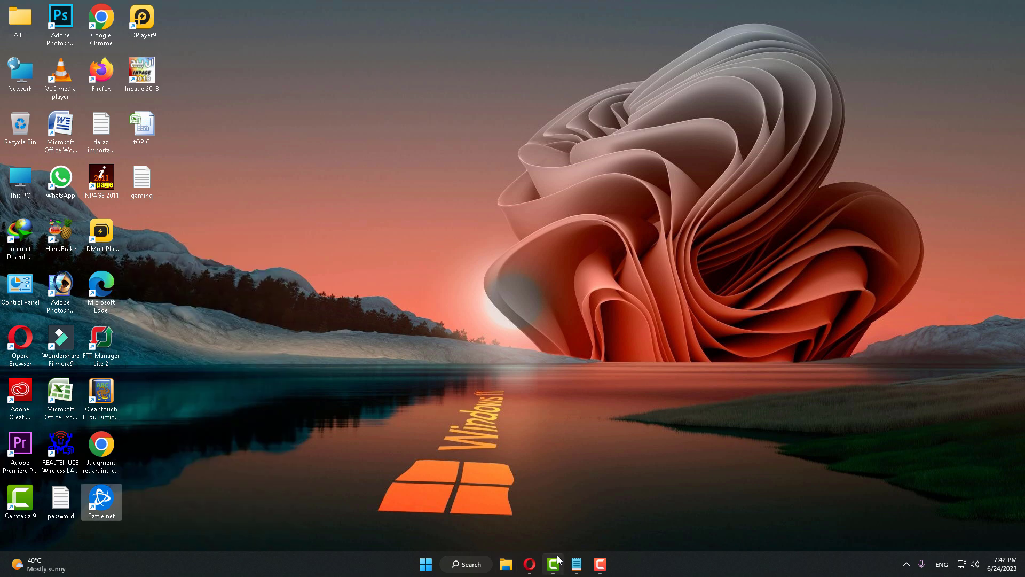
Restore the Opera window showing the Teach Something YouTube videos page
left_click(530, 564)
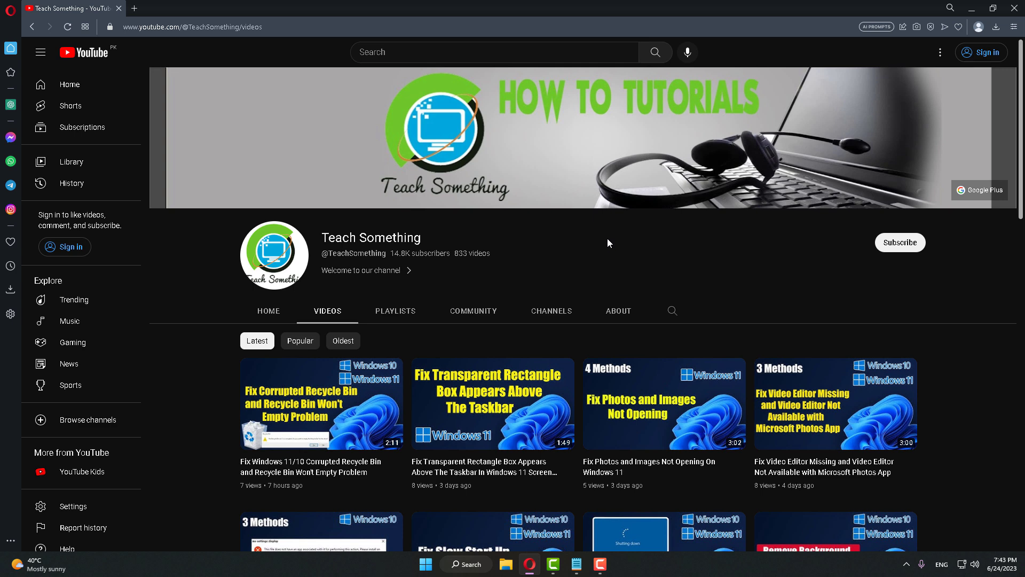
Search 'virus' and open the Virus & threat protection settings
left_click(445, 565)
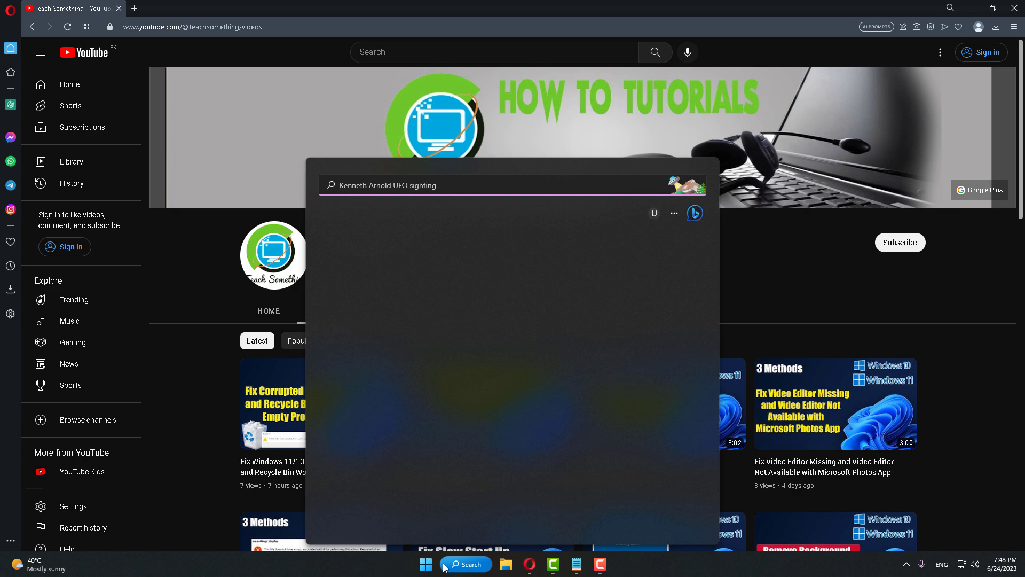
type("virus")
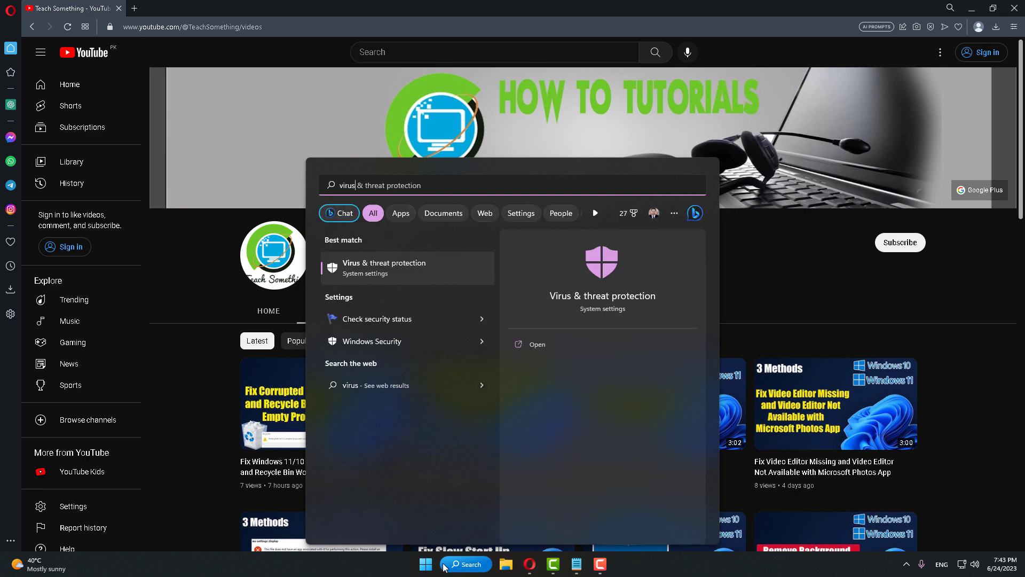
left_click(406, 265)
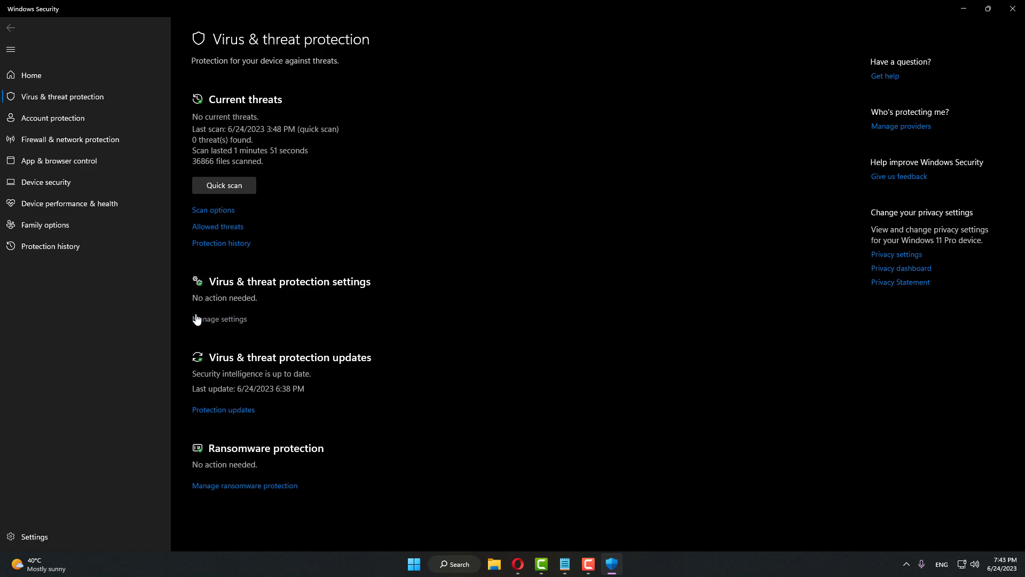
left_click(231, 319)
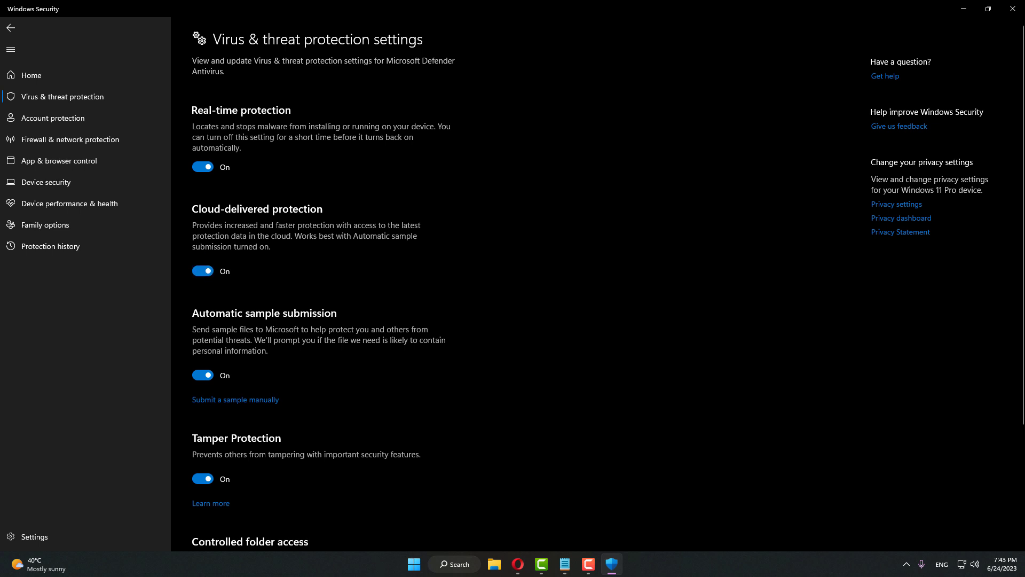
Turn off cloud-delivered protection, sample submission, Tamper Protection, controlled folder access and real-time protection
left_click(203, 271)
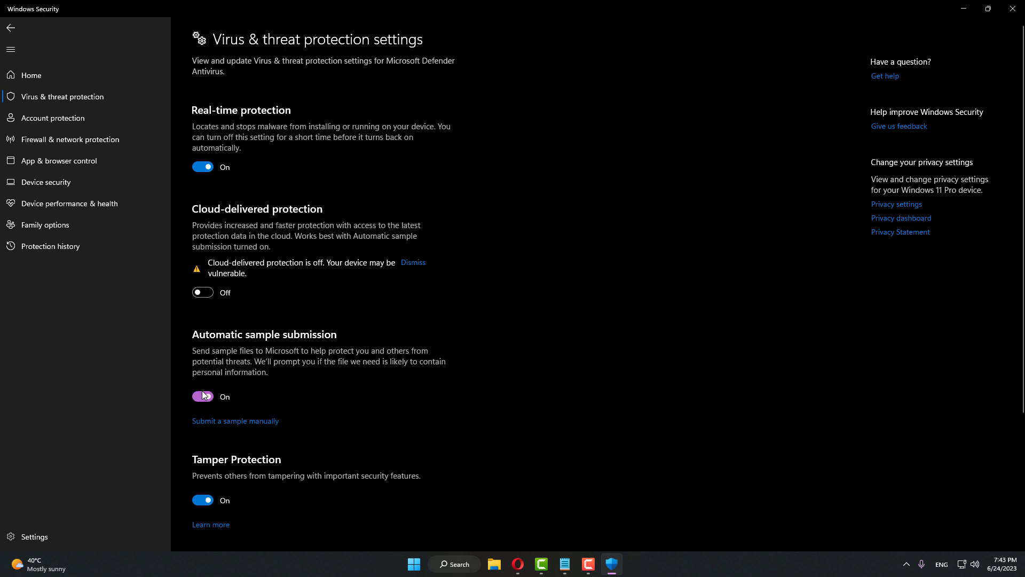
left_click(203, 395)
scroll(298, 332, "down", 3)
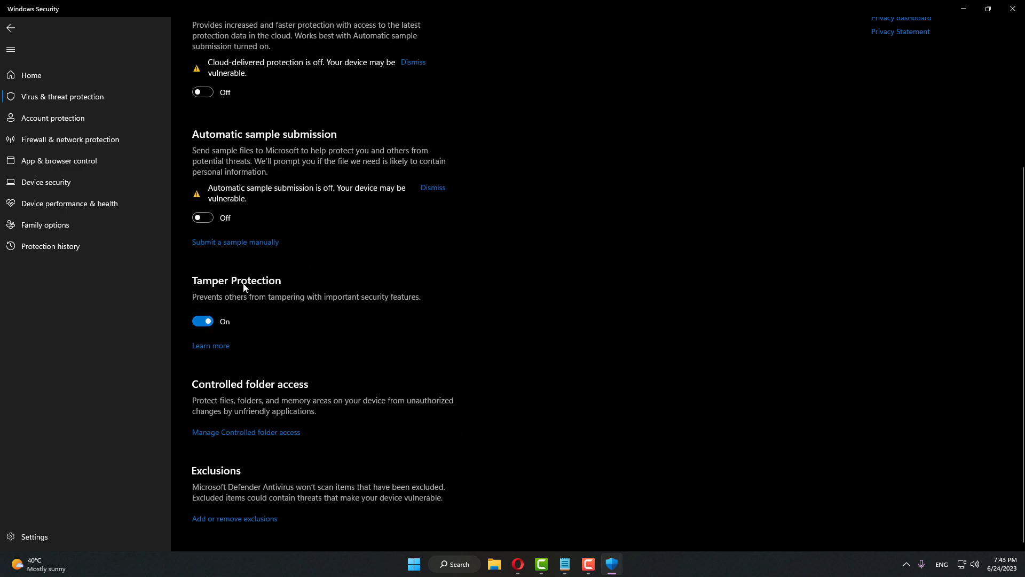
left_click(203, 321)
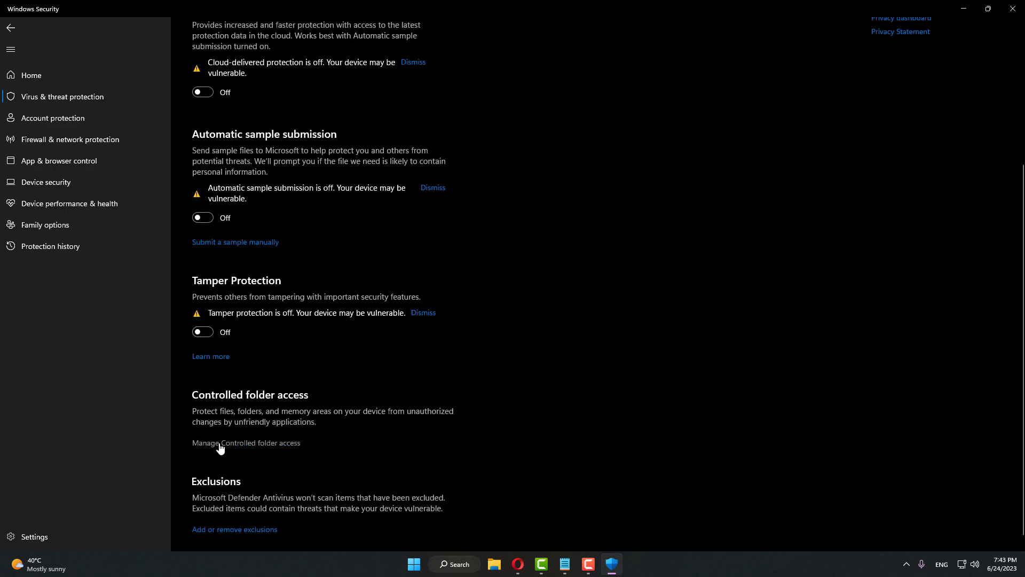
left_click(284, 444)
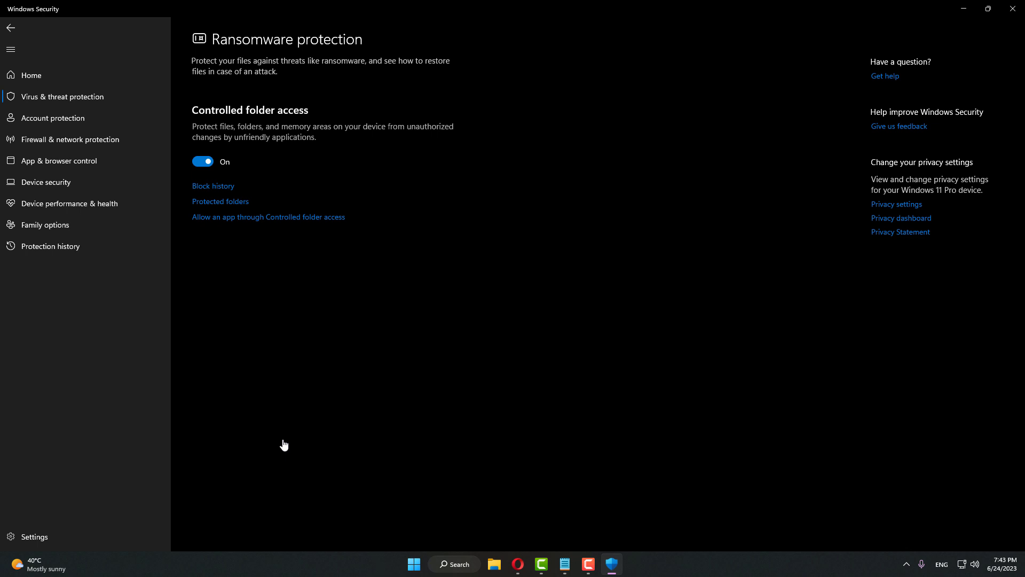
left_click(202, 162)
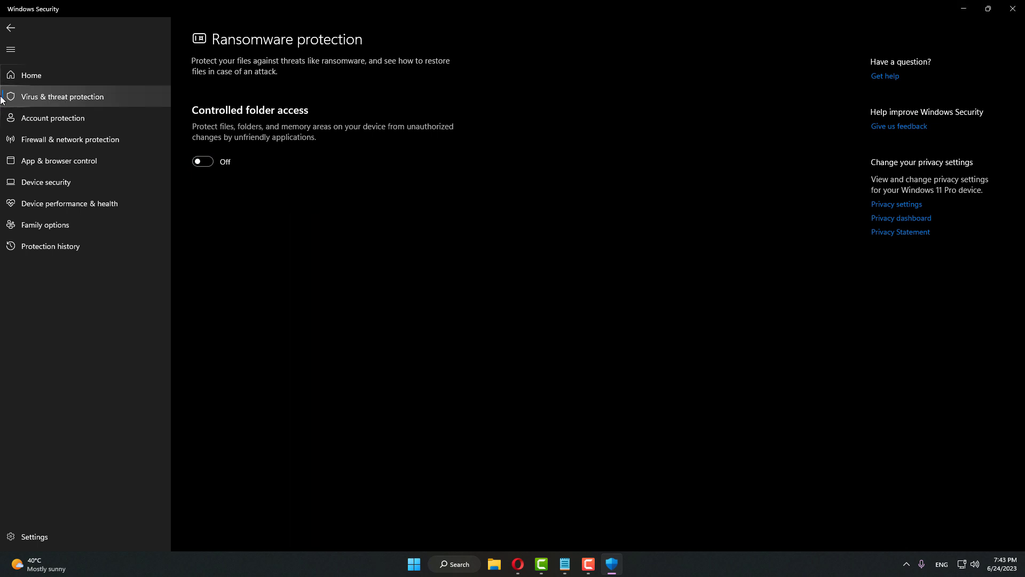
left_click(11, 27)
left_click(203, 167)
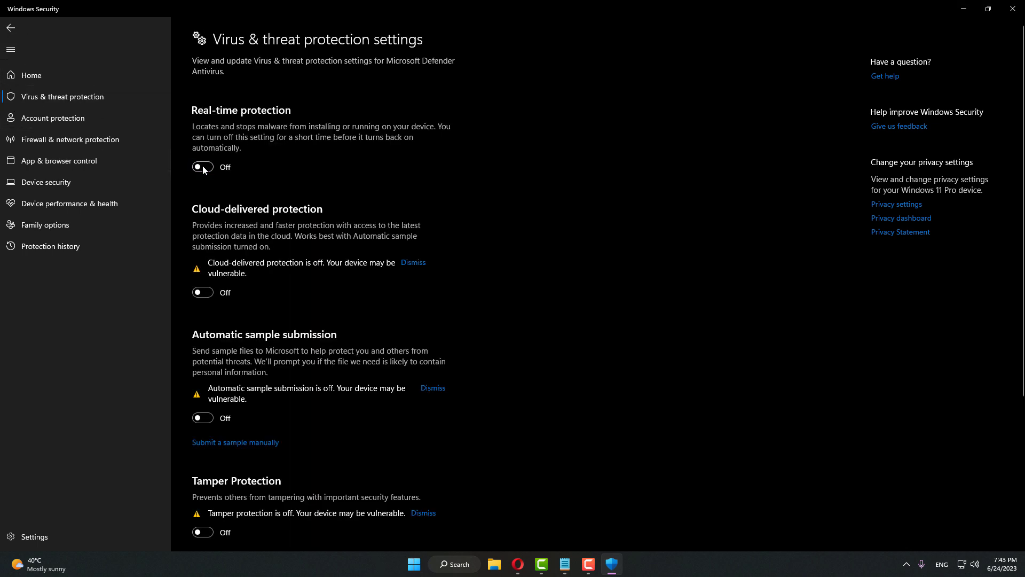
scroll(280, 248, "down", 5)
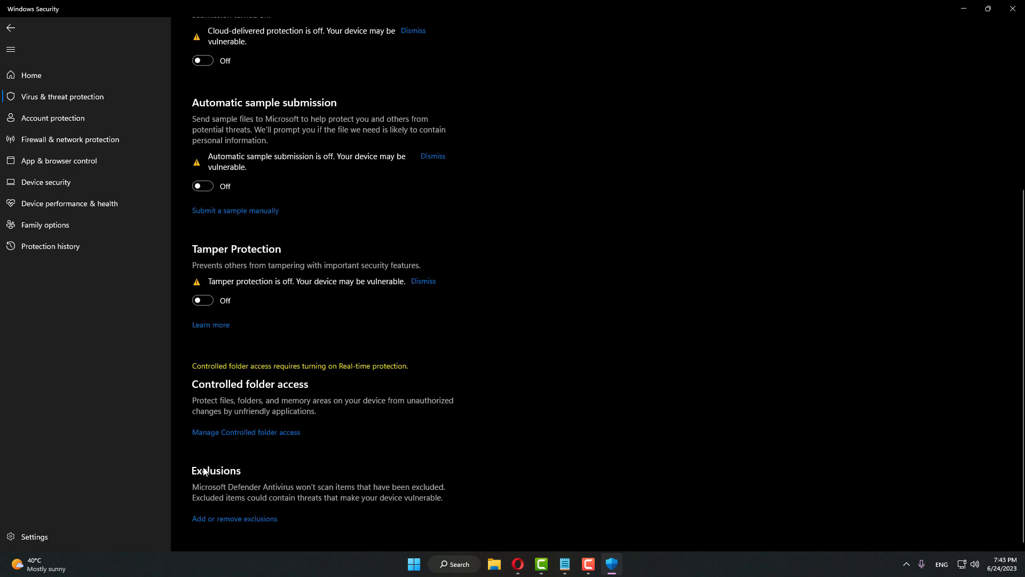
Add C:\Program Files (x86)\Battle.net as a folder exclusion in Defender
left_click(237, 520)
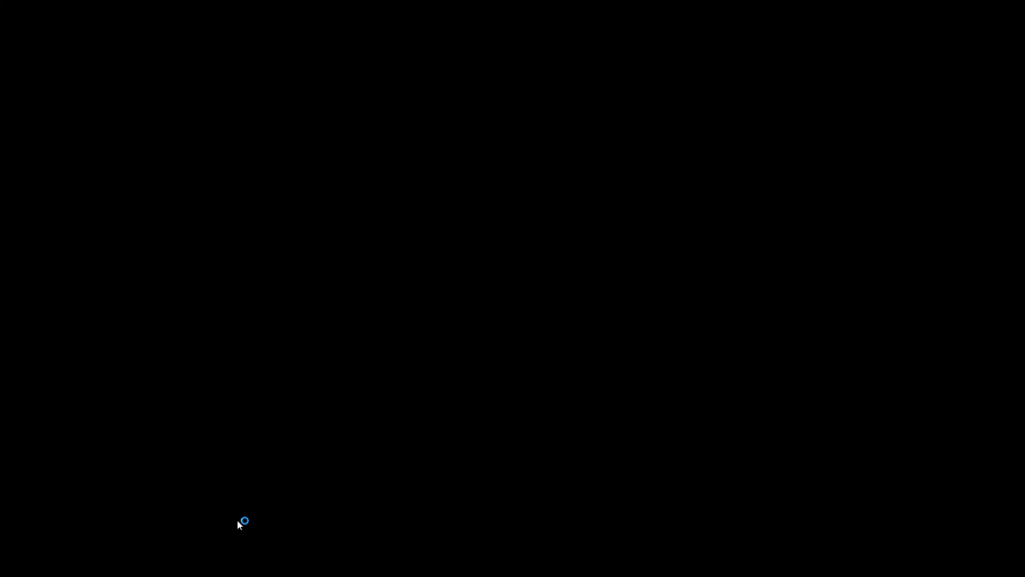
left_click(1002, 442)
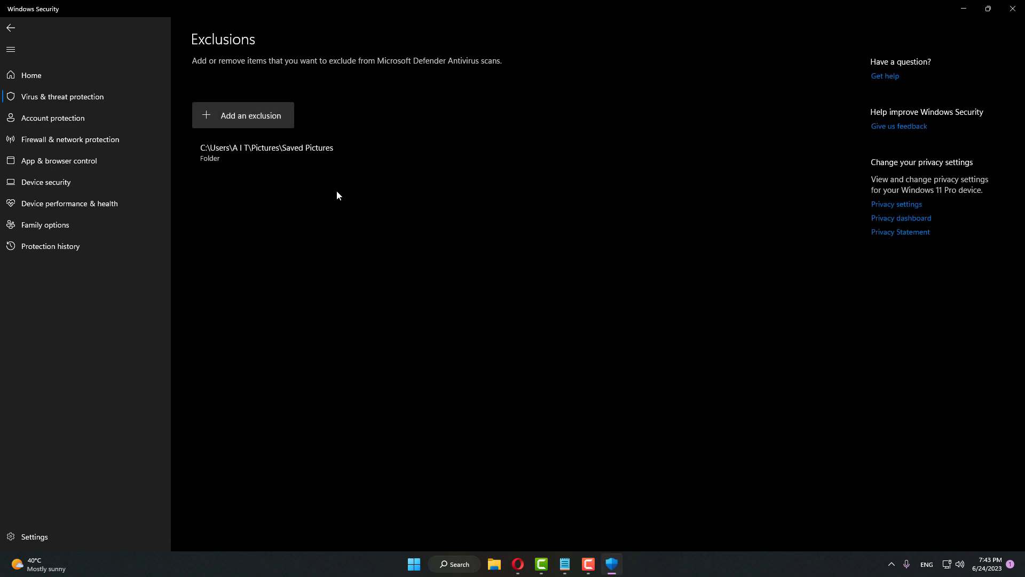
left_click(246, 118)
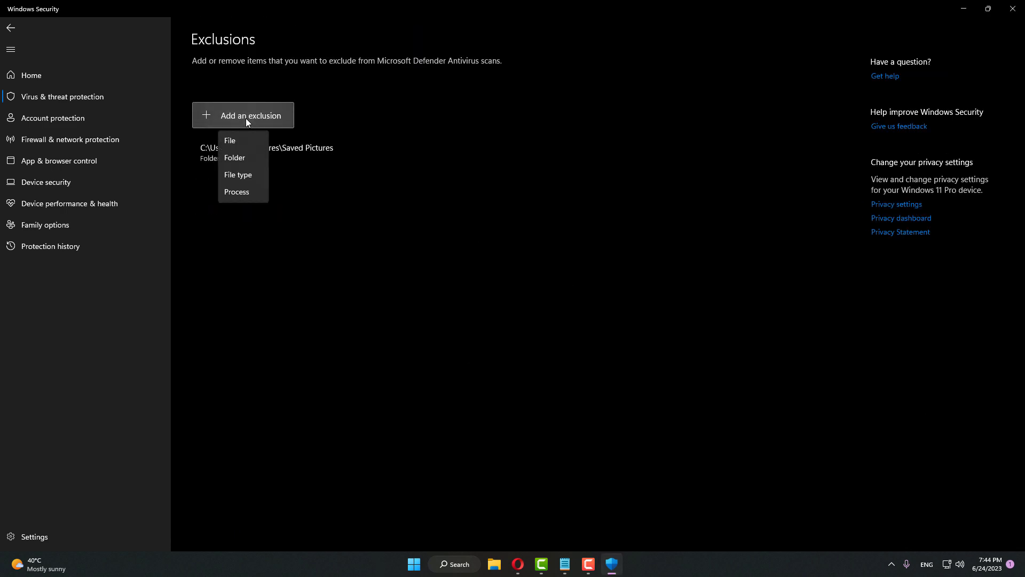
left_click(239, 158)
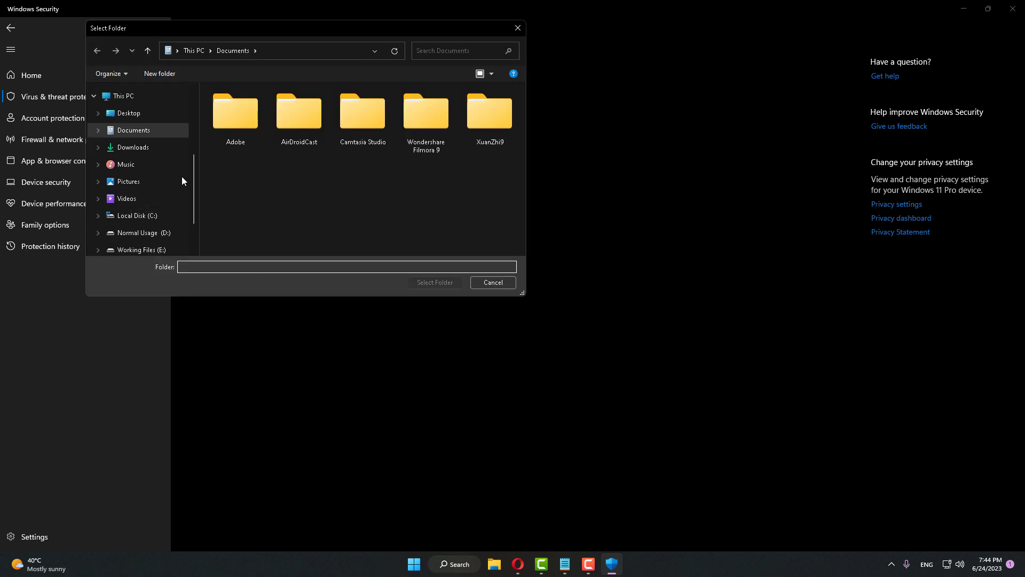
left_click(136, 215)
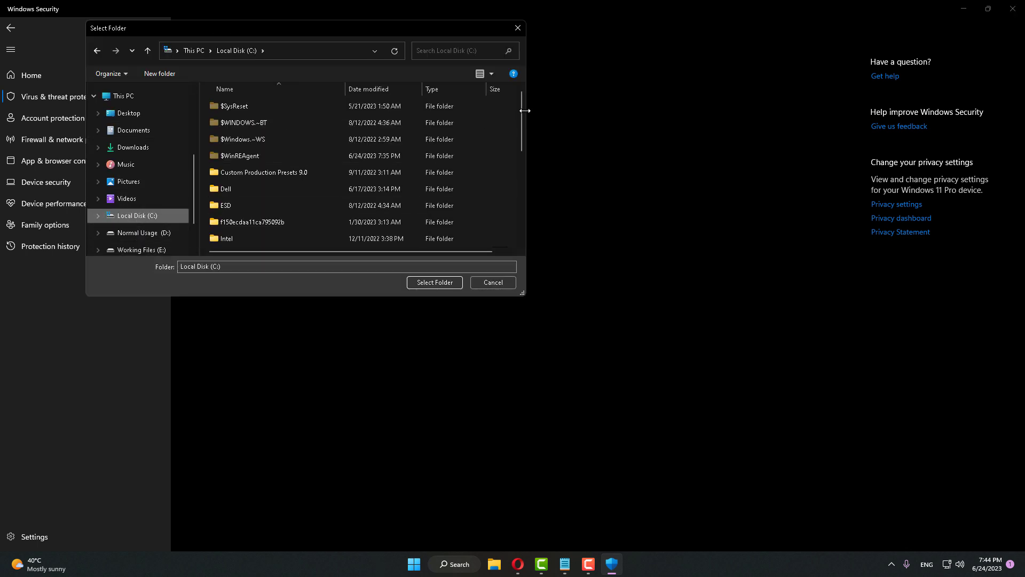
left_click_drag(521, 104, 521, 116)
left_click_drag(522, 126, 520, 148)
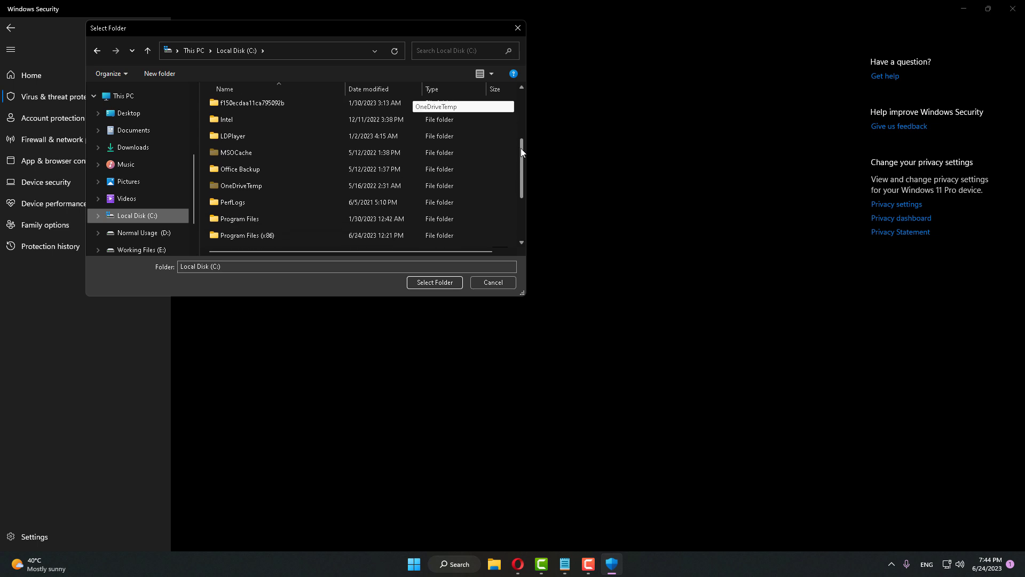
double_click(246, 236)
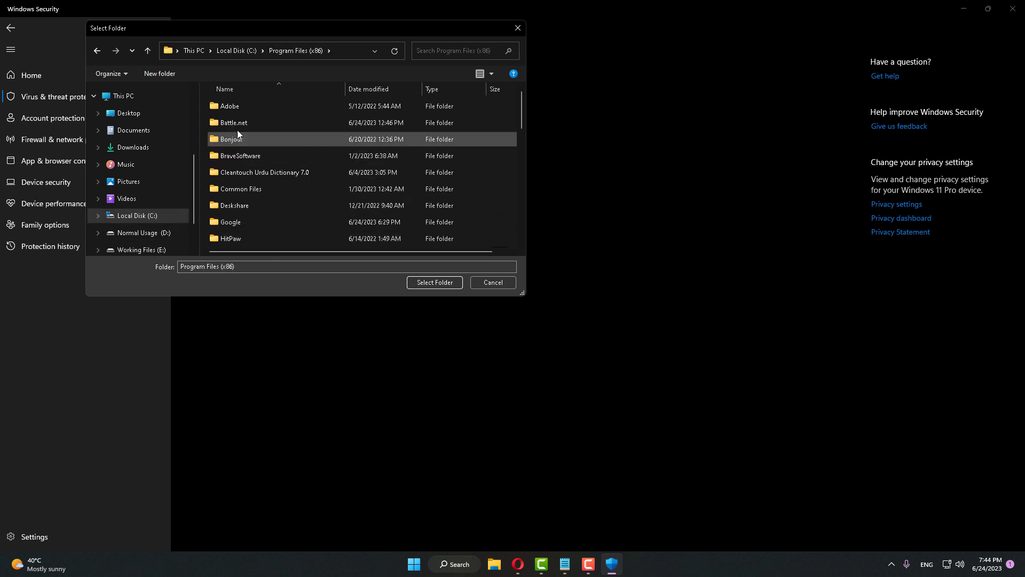
left_click(231, 127)
left_click(435, 286)
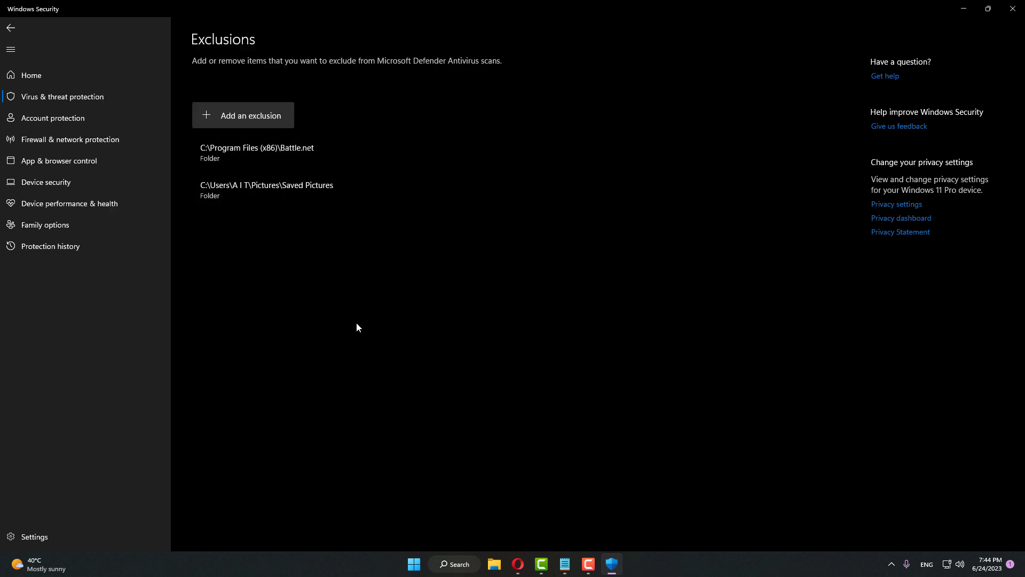
Start another folder exclusion and copy the %appdata% Roaming folder path via Run
left_click(255, 126)
left_click(245, 160)
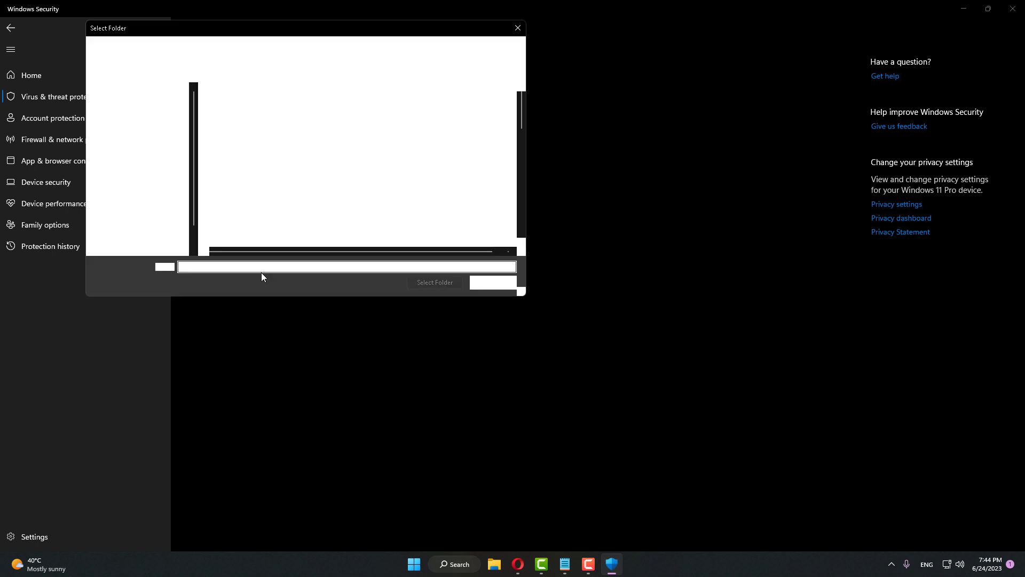
left_click(454, 569)
type("run")
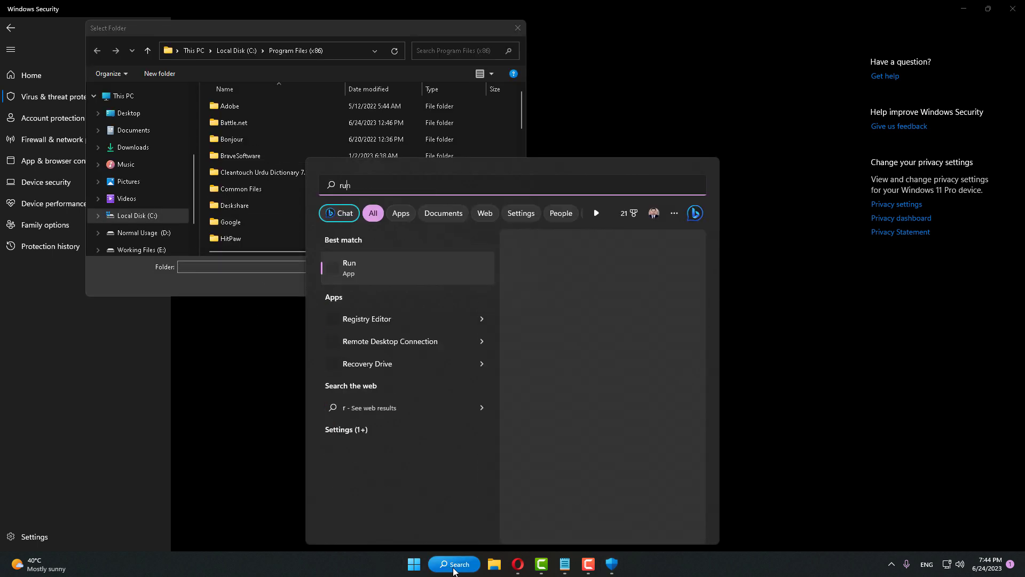
key("Return")
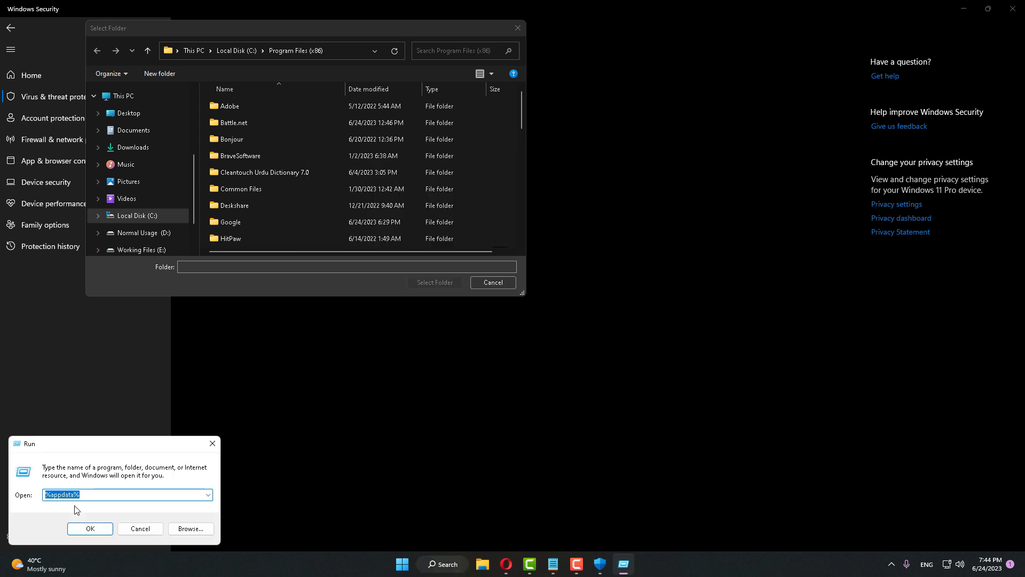
type("%app")
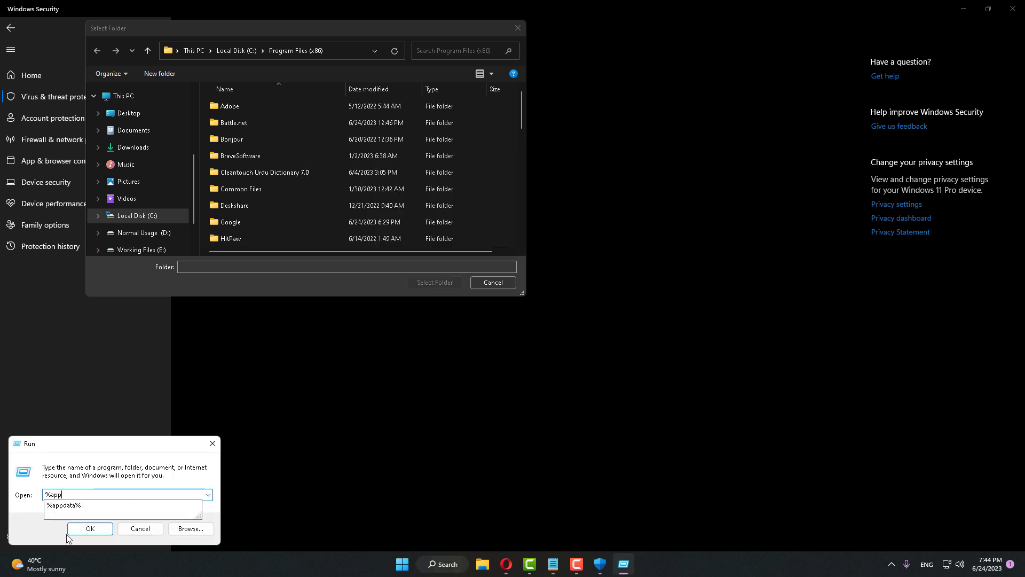
type("data%")
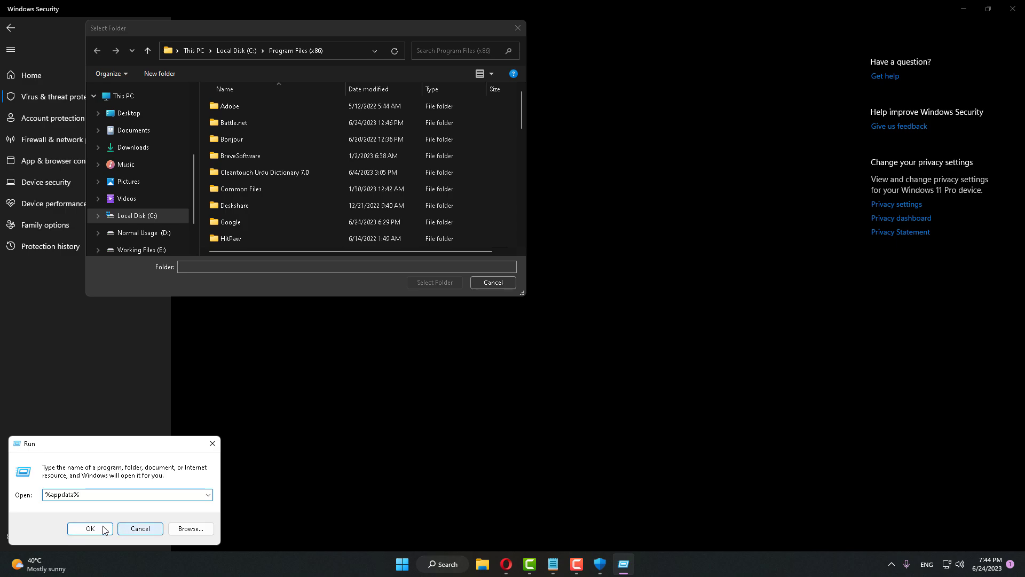
left_click(98, 530)
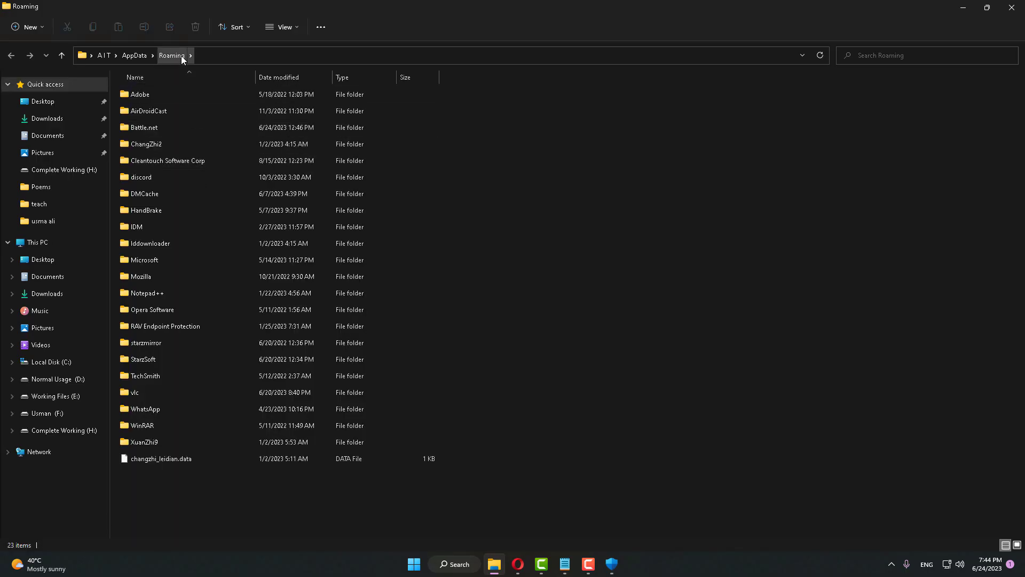
left_click(184, 55)
right_click(164, 55)
left_click(195, 91)
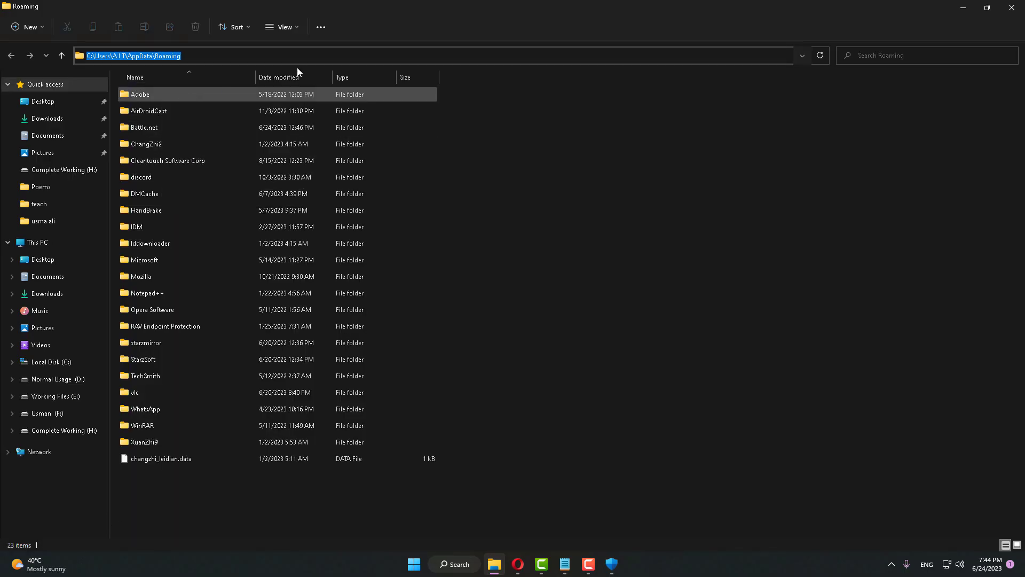
left_click(1010, 13)
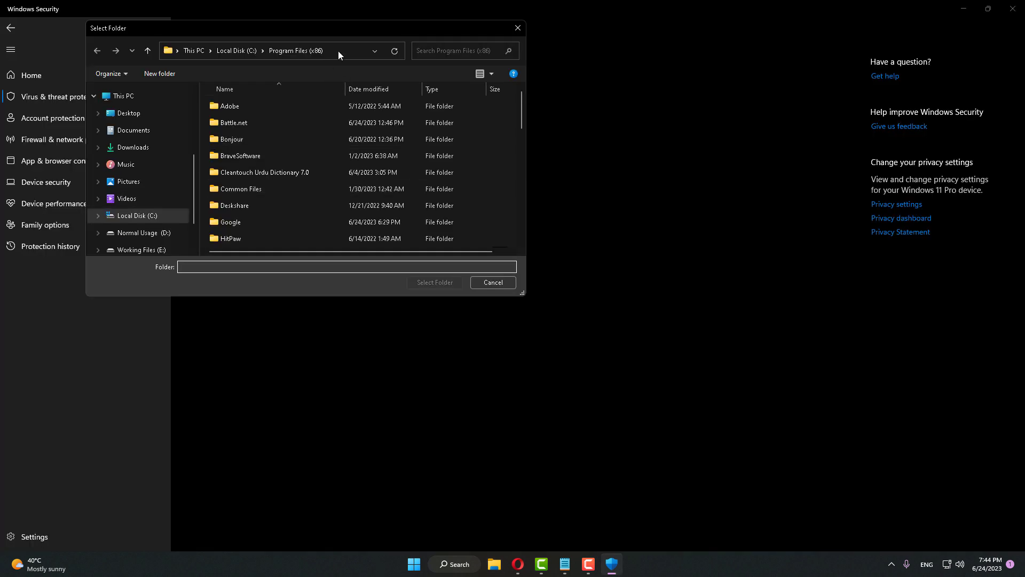
Paste the Roaming path into the picker and exclude its Battle.net folder
left_click(338, 50)
right_click(331, 51)
left_click(357, 99)
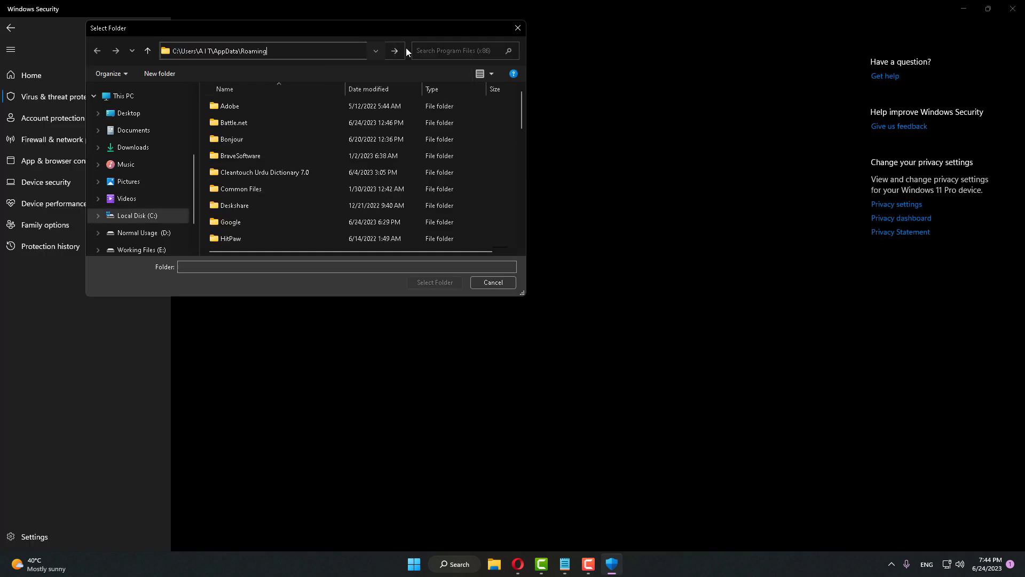
left_click(395, 51)
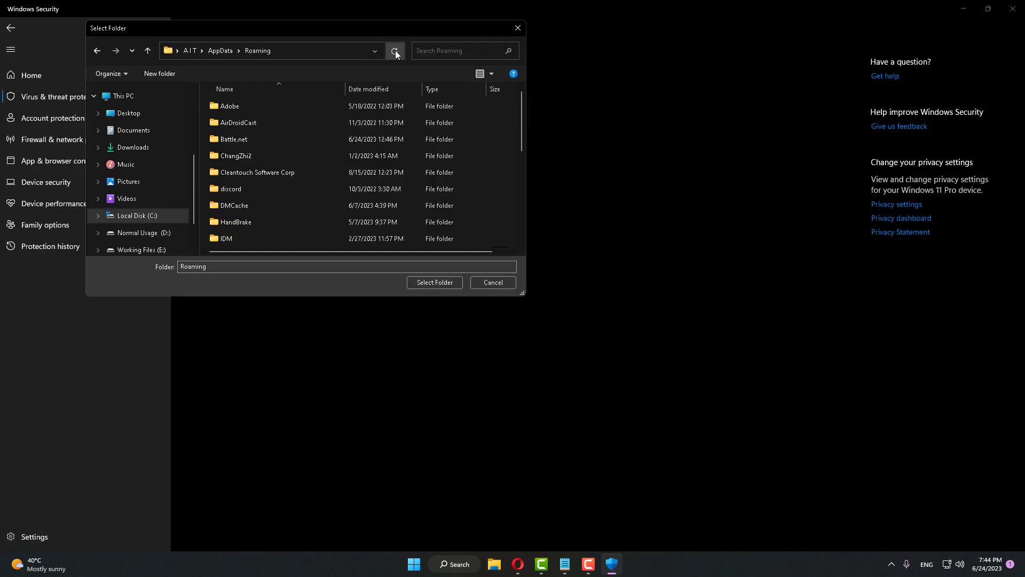
left_click(239, 140)
left_click(433, 284)
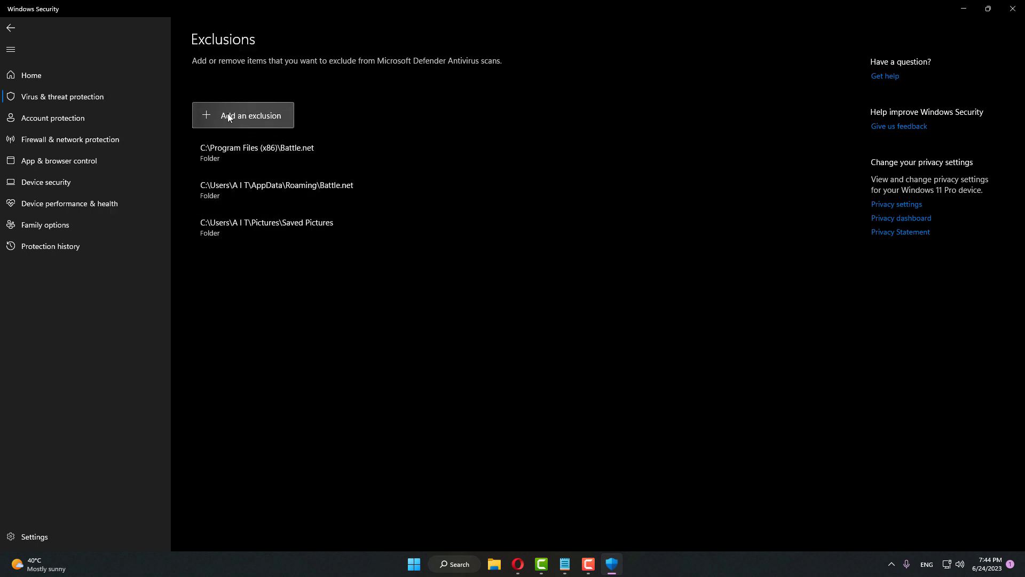
Exclude AppData\Local\Blizzard Entertainment as a folder, then close Windows Security
left_click(249, 116)
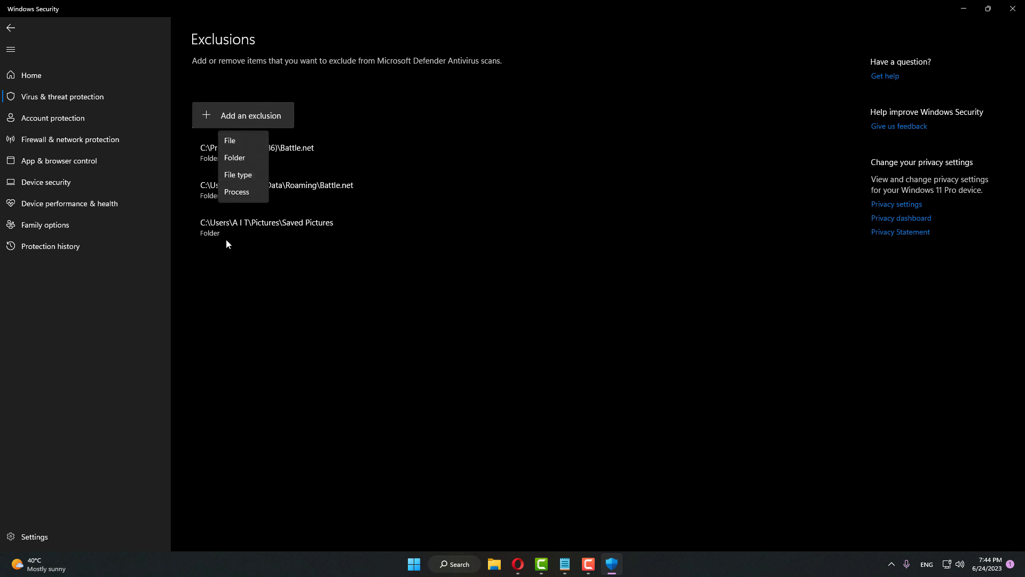
left_click(244, 158)
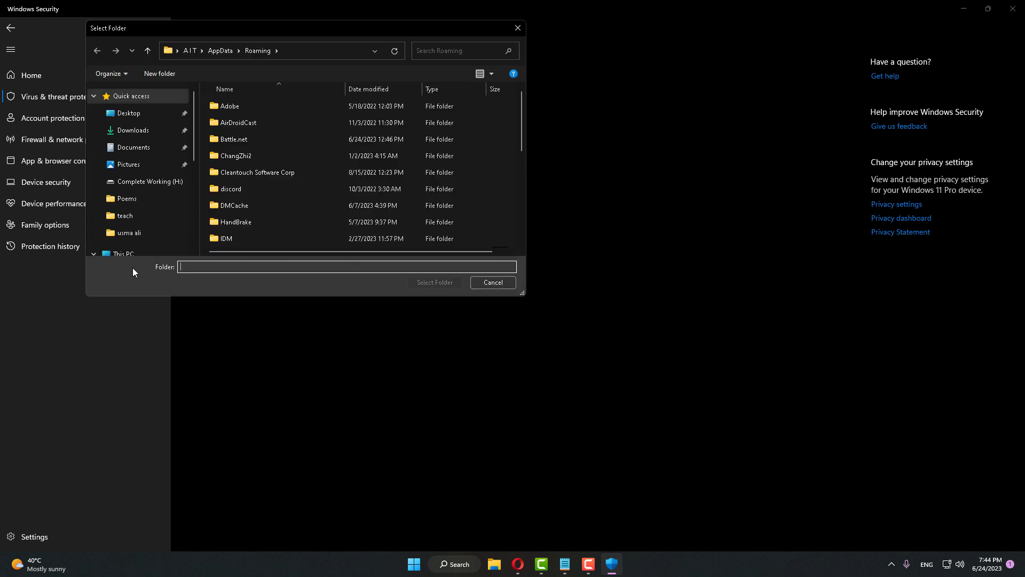
left_click(220, 50)
double_click(234, 109)
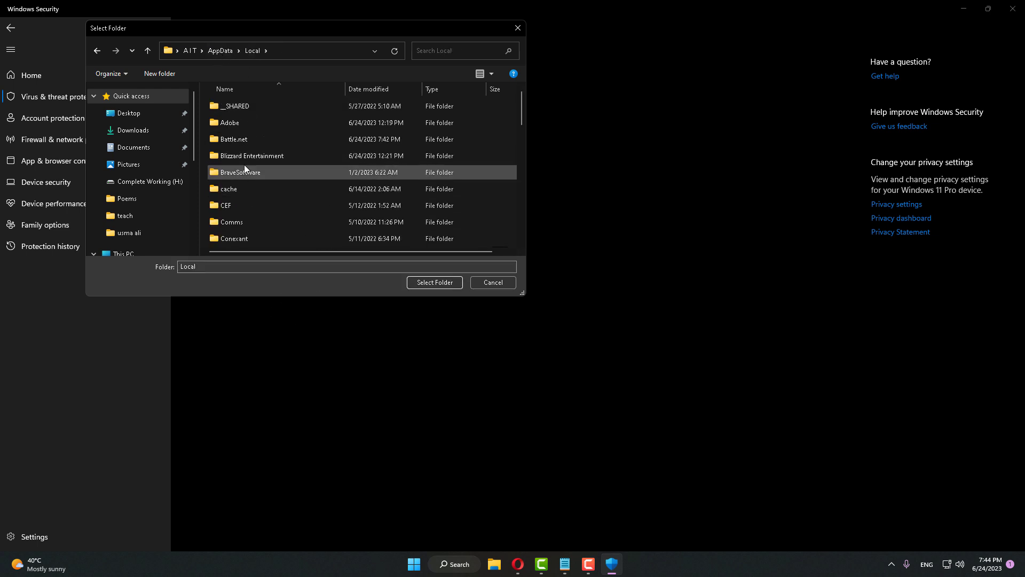
left_click(279, 153)
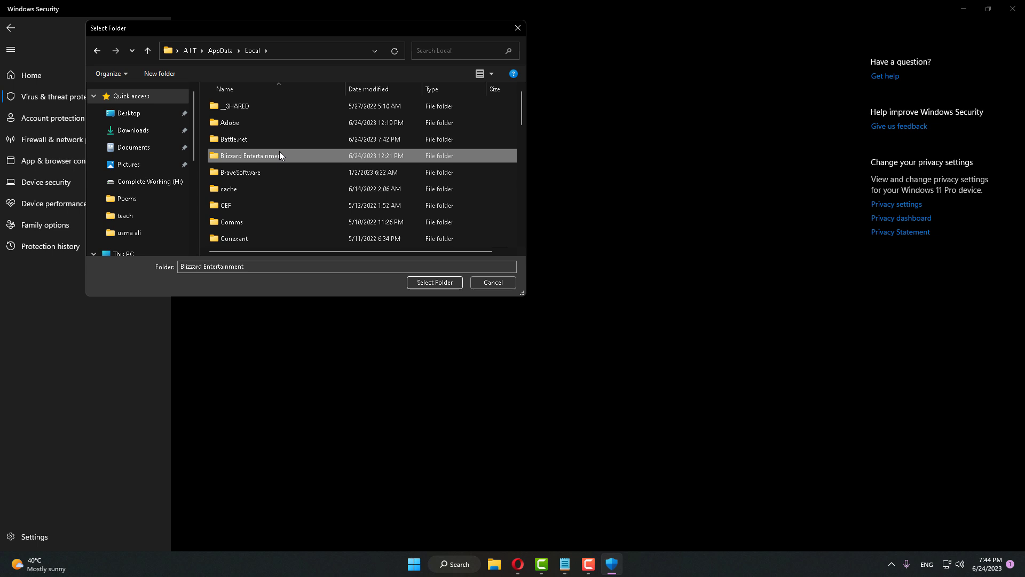
left_click(434, 284)
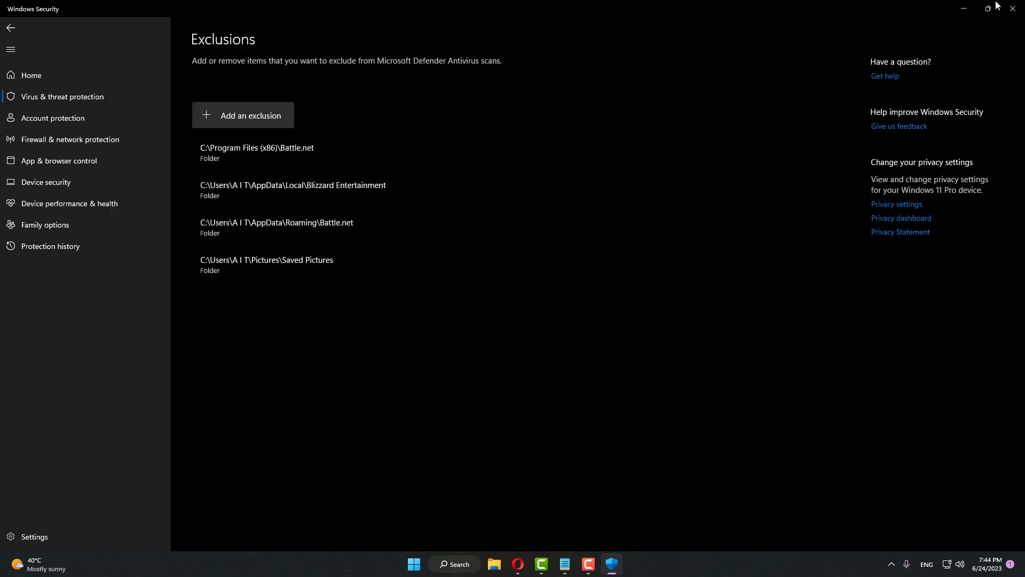
left_click(1012, 8)
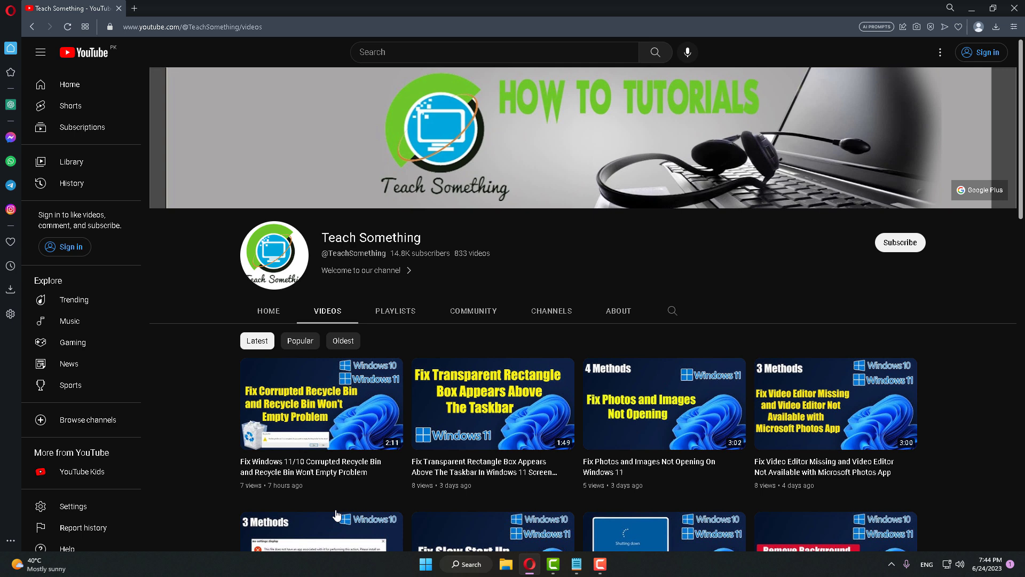
left_click(426, 564)
left_click(645, 527)
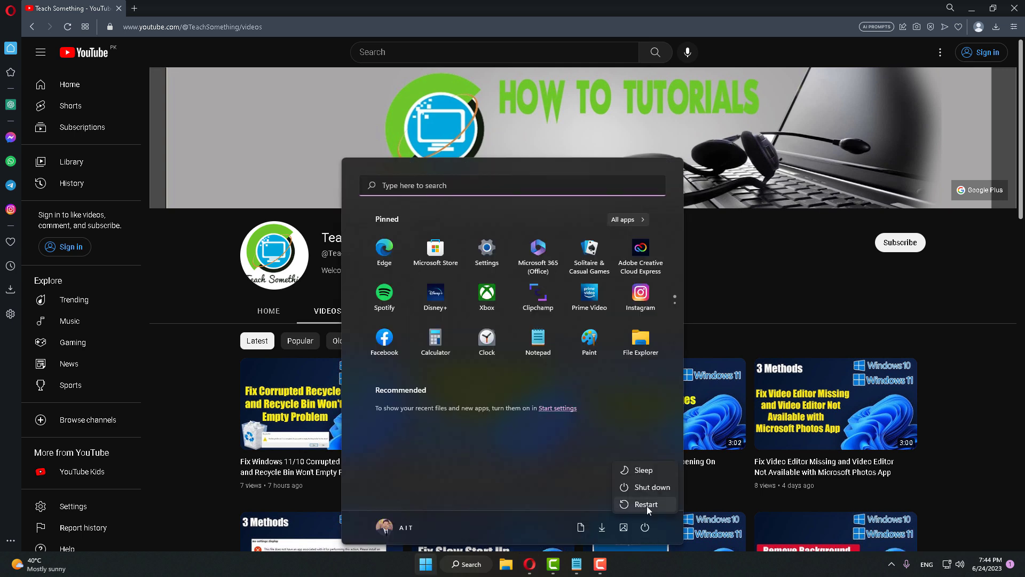
left_click(711, 232)
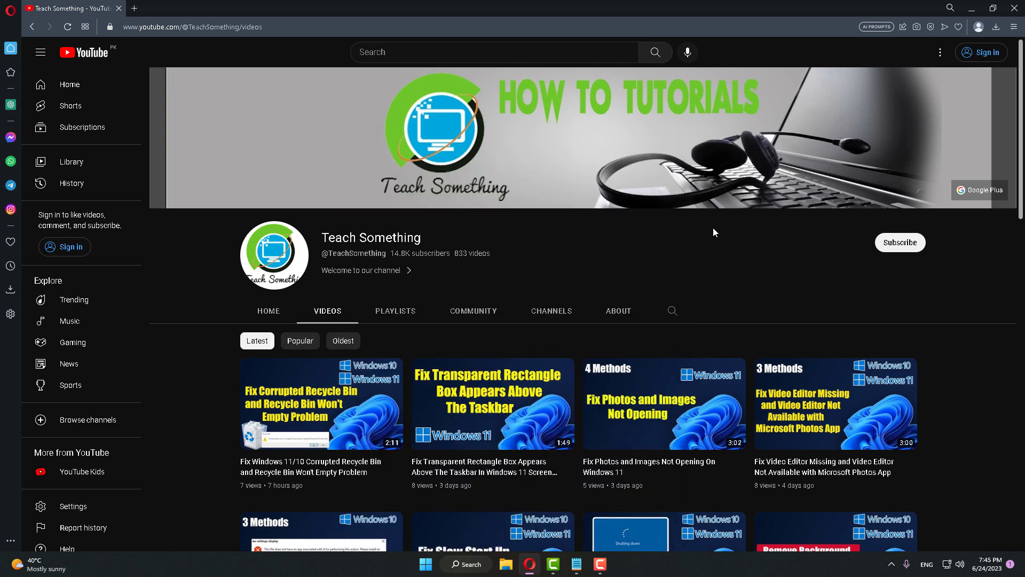